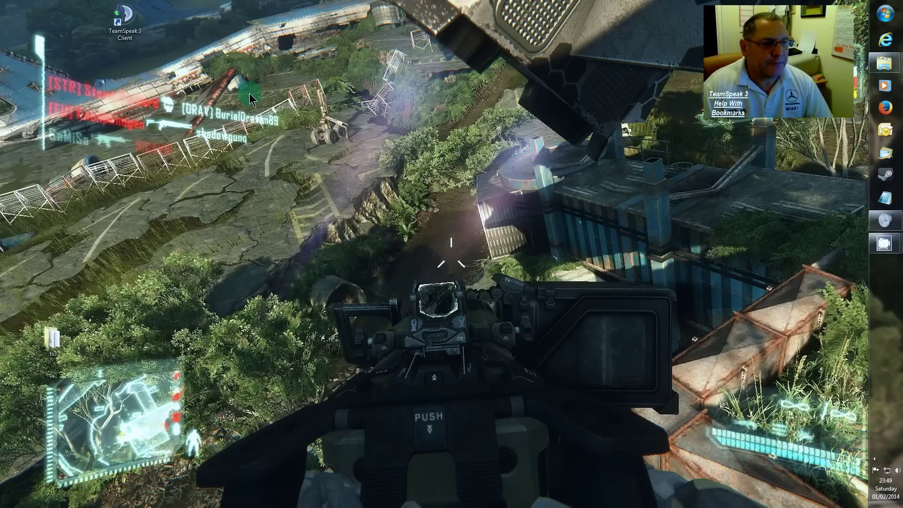
- Launch the TeamSpeak 3 client from its desktop icon and glance at the Help menu
double_click(134, 21)
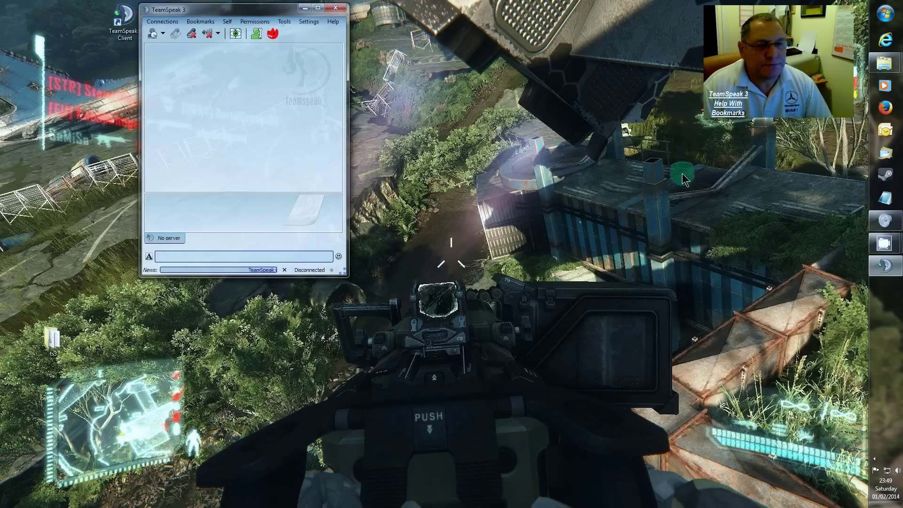
click(333, 21)
- Dismiss the Help menu and go to the TeamSpeak 3 downloads page on teamspeak.com
click(345, 35)
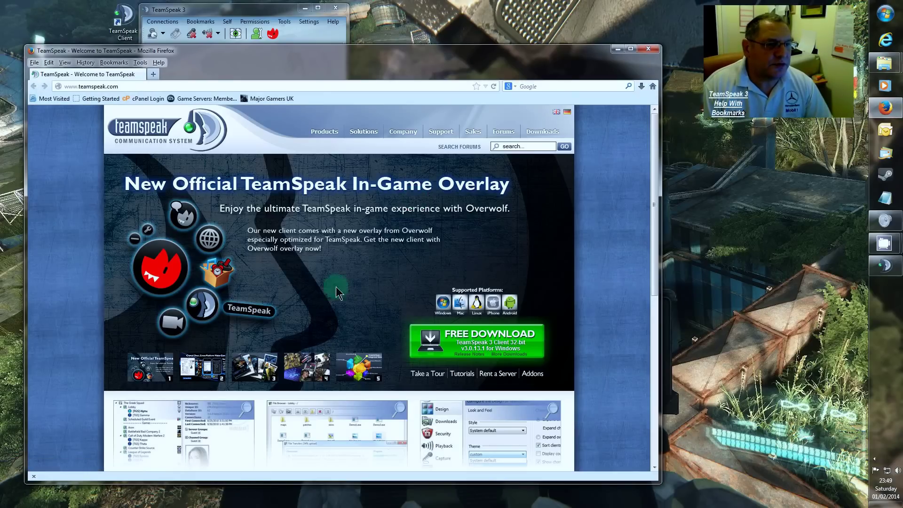
click(124, 87)
click(137, 89)
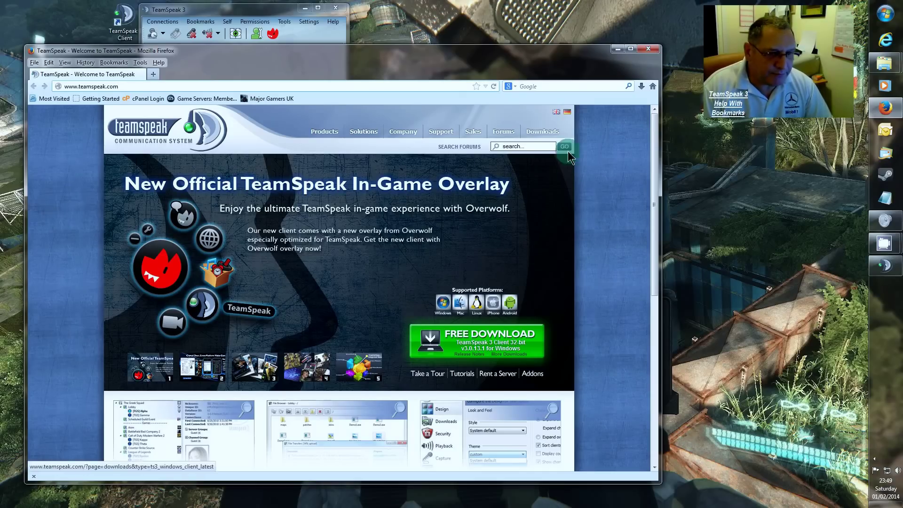
mouse_move(542, 132)
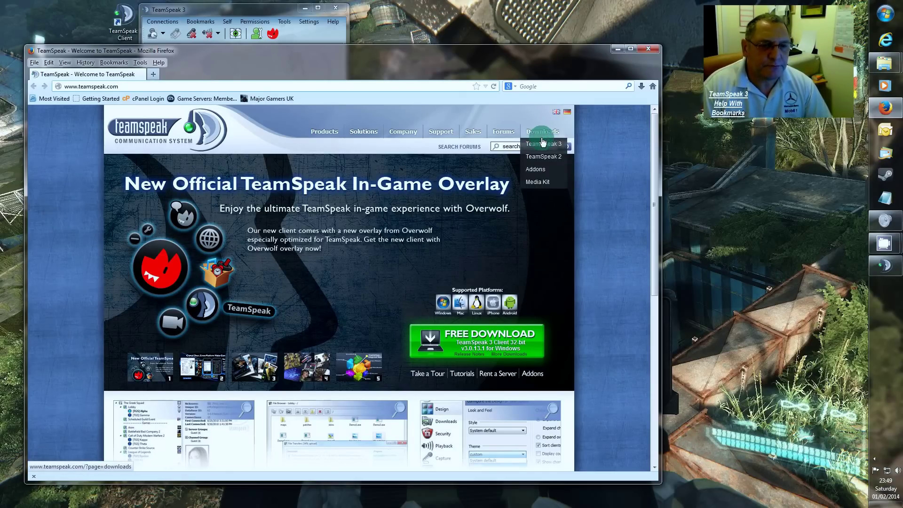
click(541, 151)
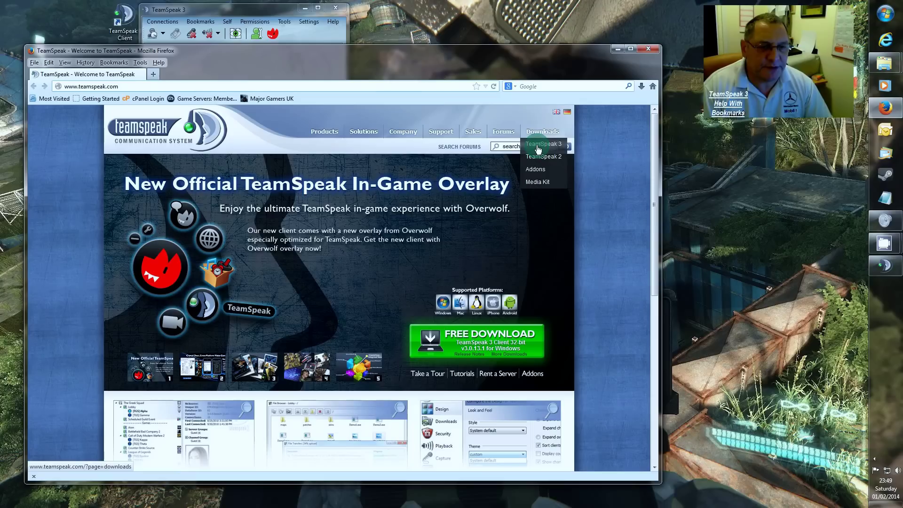
click(538, 150)
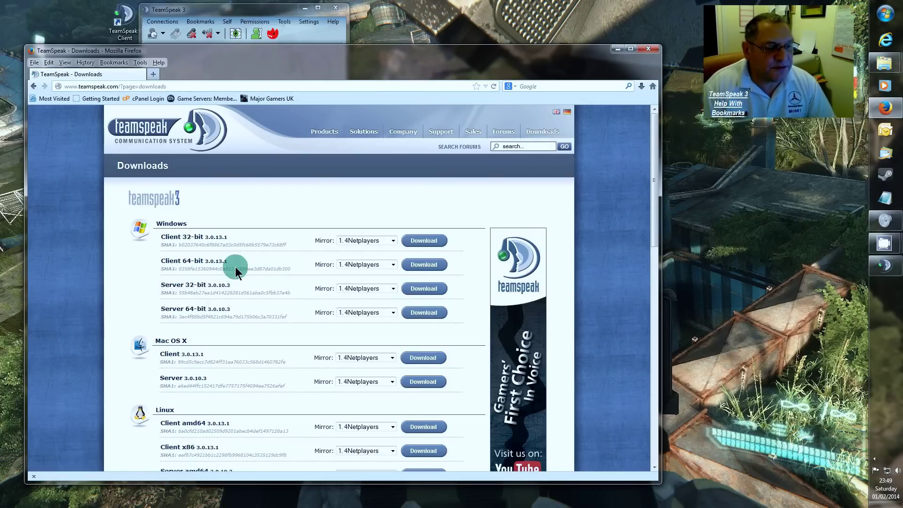
- Pick the TeamSpeak mirror for the Windows Client 64-bit download
double_click(194, 237)
mouse_move(162, 261)
mouse_down()
mouse_move(226, 269)
mouse_move(220, 282)
mouse_up()
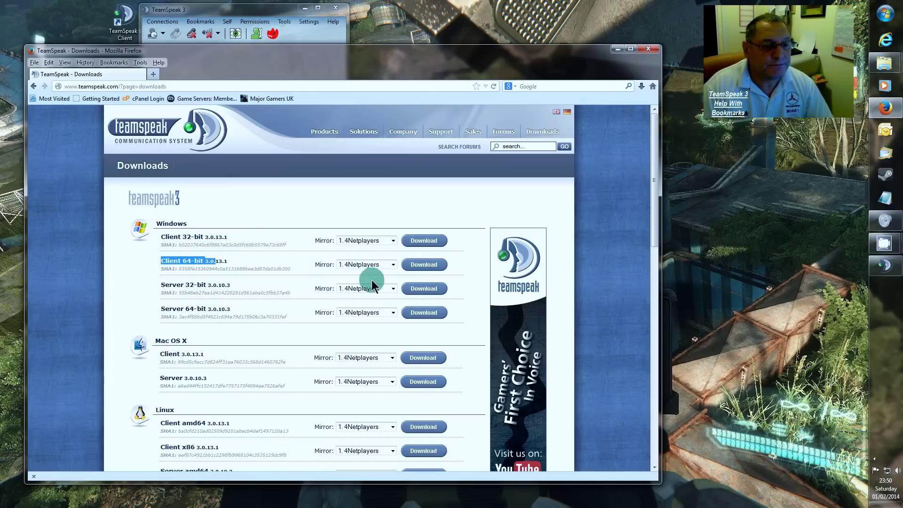
click(393, 266)
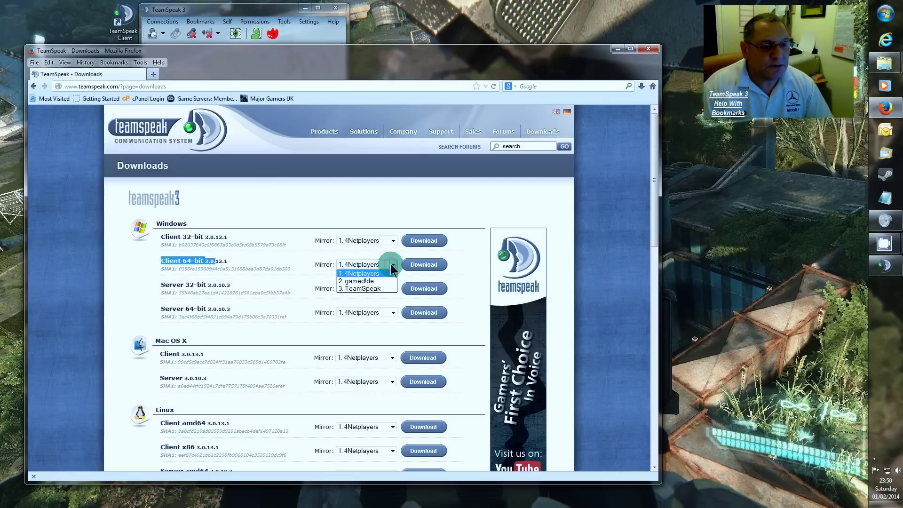
click(362, 290)
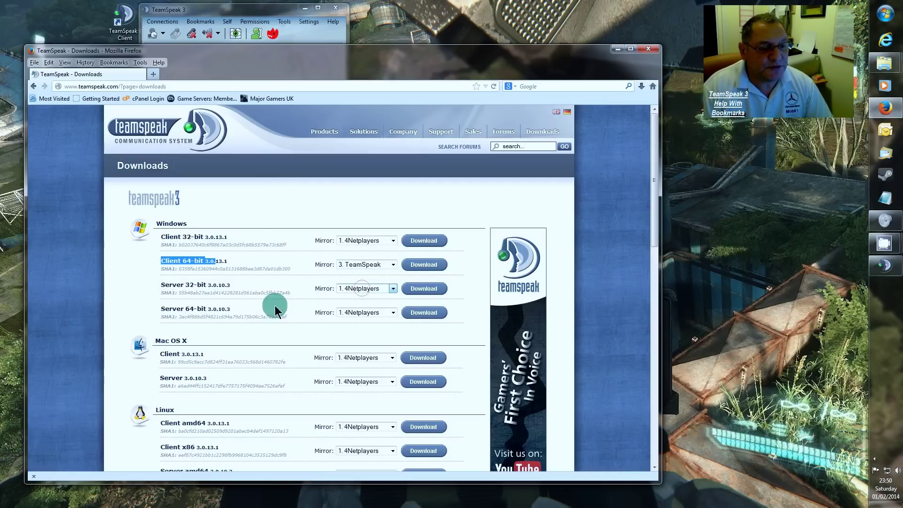
click(268, 257)
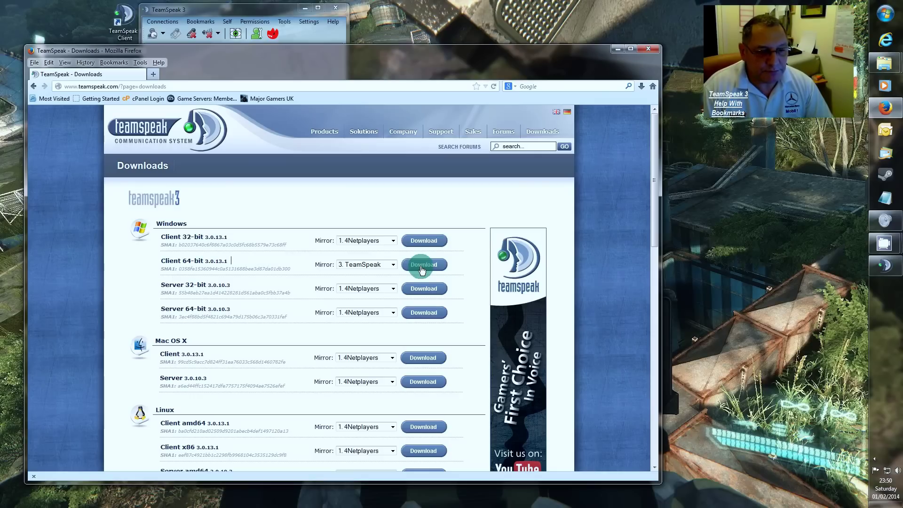
- Start the 64-bit Windows client download, agree to the licence terms and submit
click(422, 267)
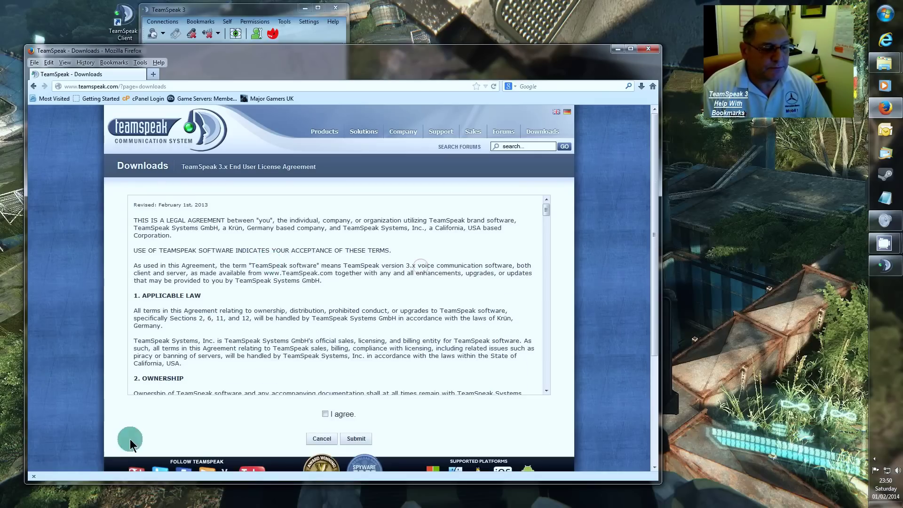
scroll(495, 462, down, 1)
scroll(481, 403, down, 2)
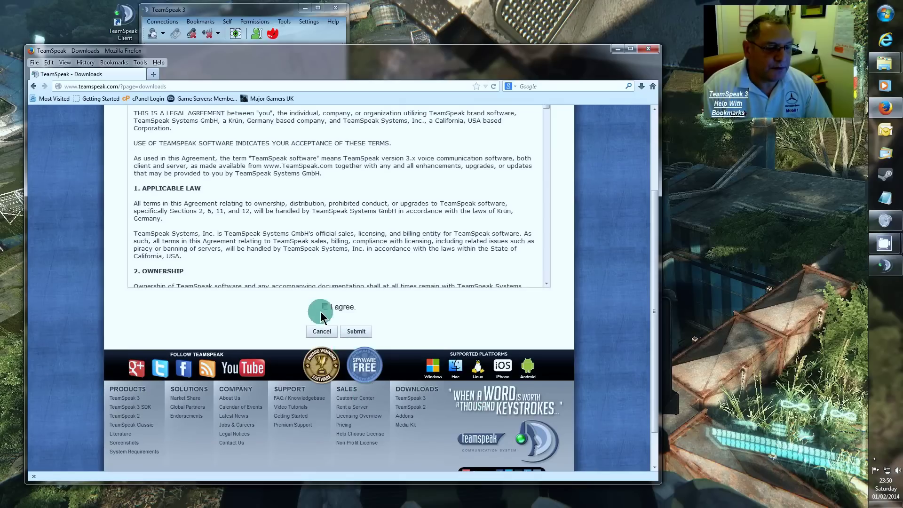
click(324, 307)
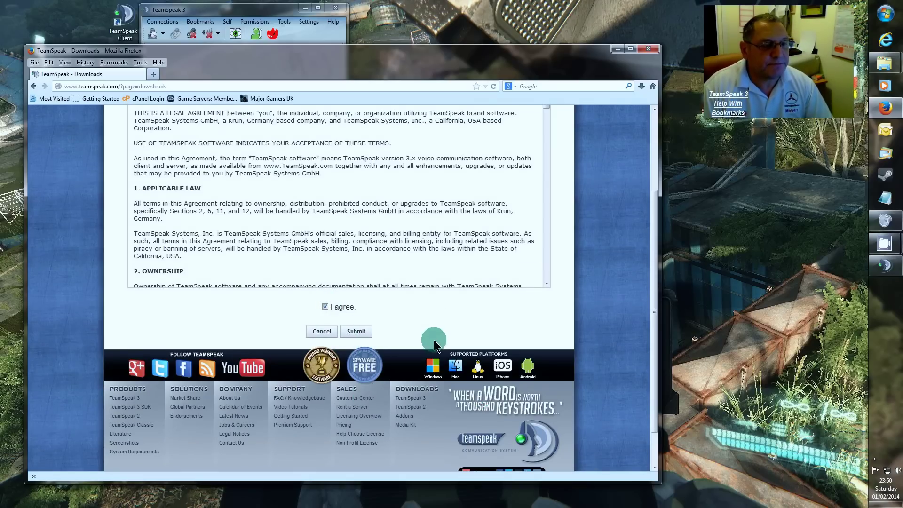
click(477, 203)
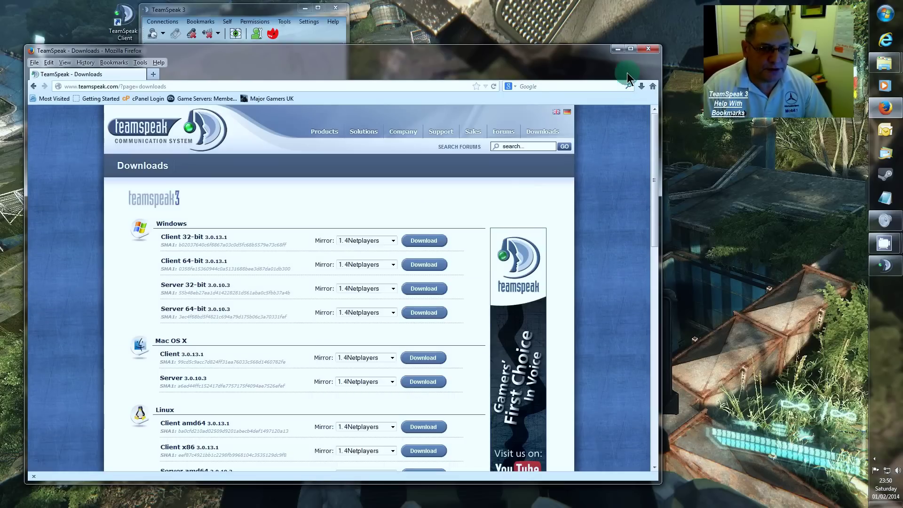
- Close Firefox and bring up TeamSpeak's Manage Bookmarks window listing the five saved servers
click(655, 51)
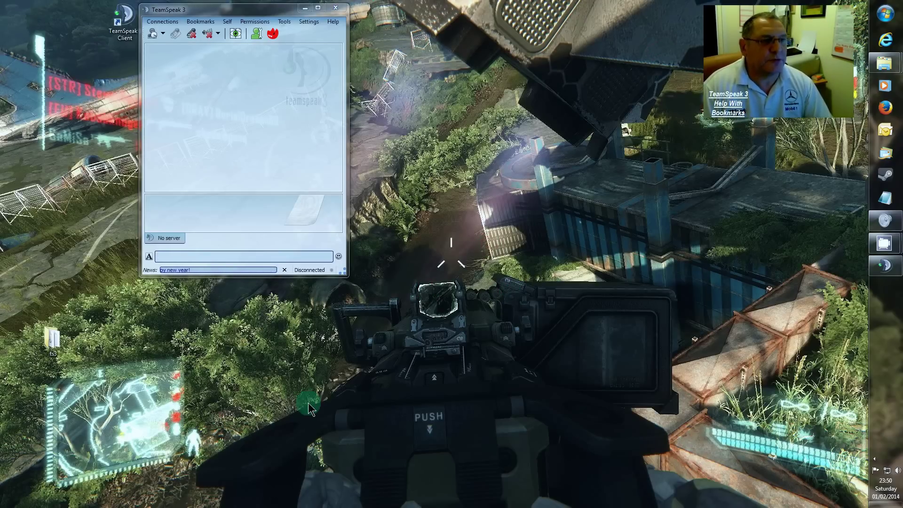
click(203, 25)
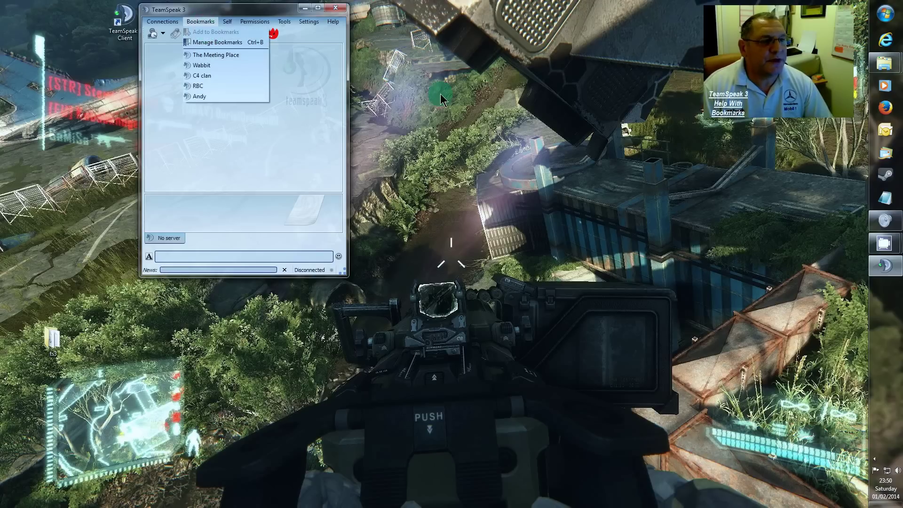
click(442, 98)
click(201, 21)
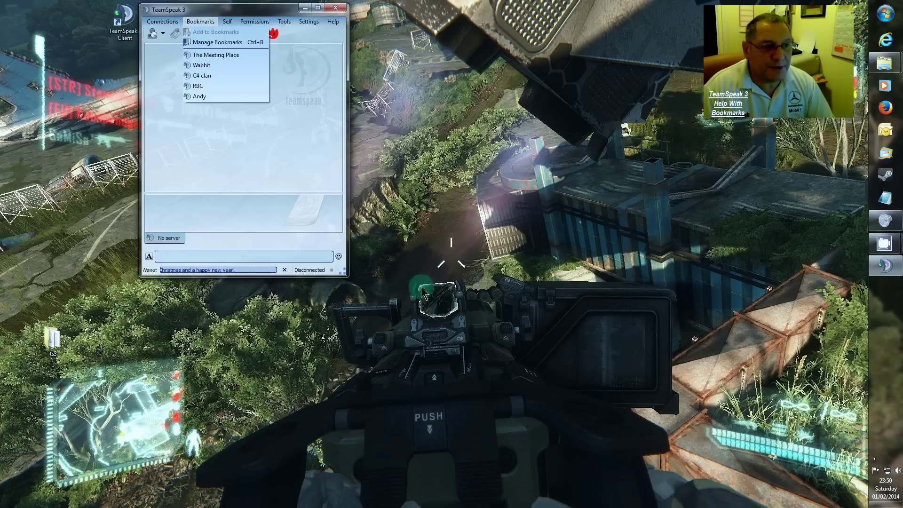
click(210, 43)
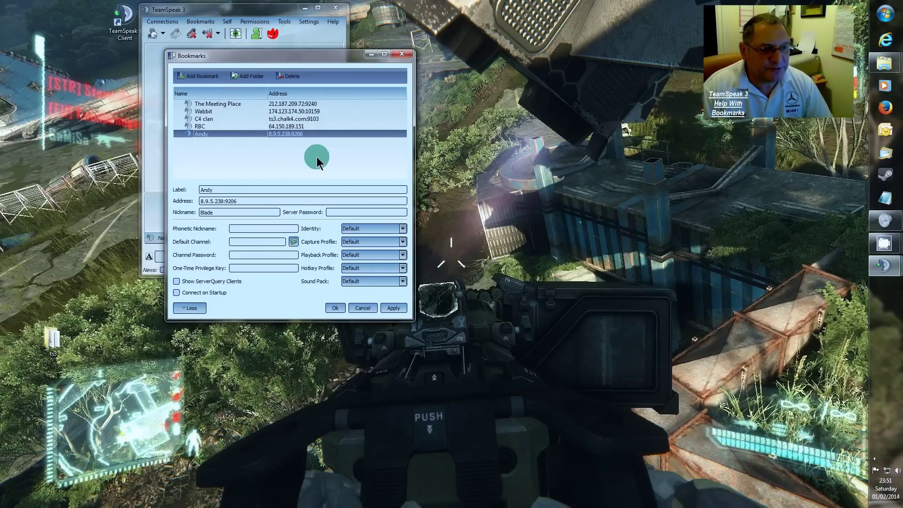
- Fill in a new test2 bookmark's name, nickname, address and password, then cancel and discard it
click(194, 76)
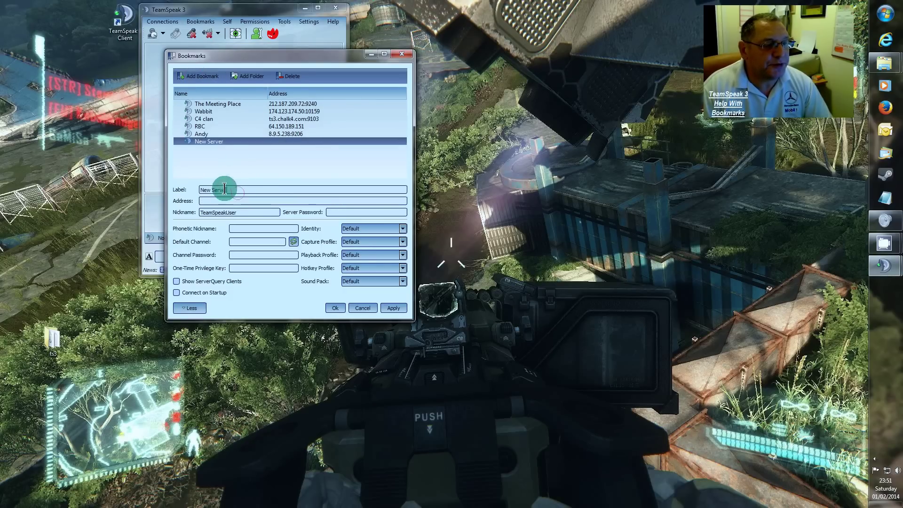
drag(237, 190, 185, 189)
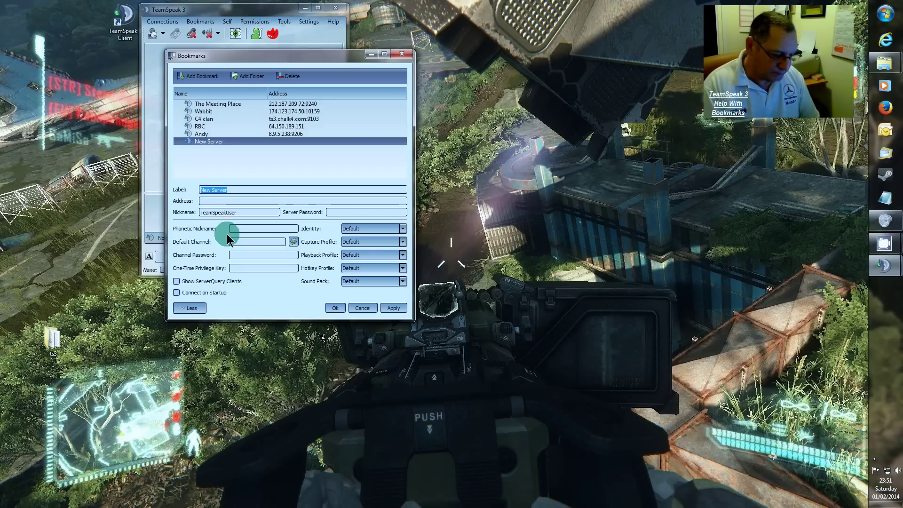
text(test)
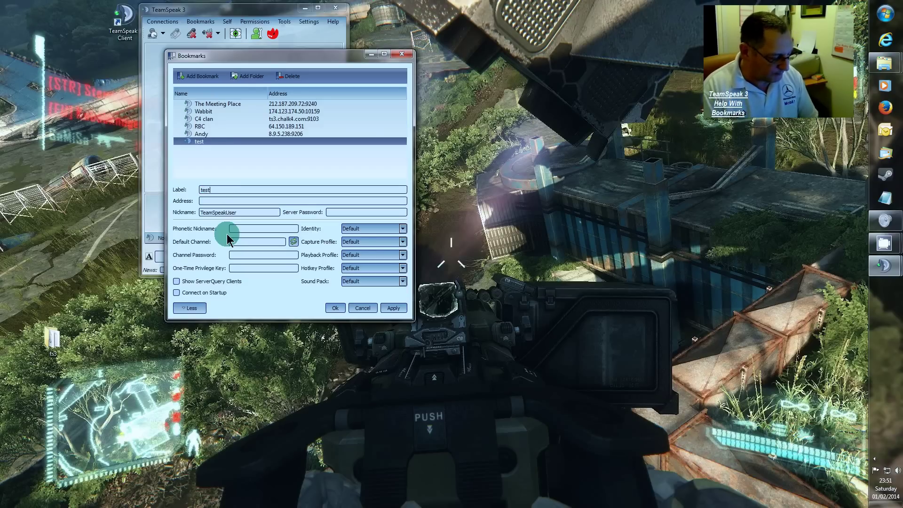
text(2)
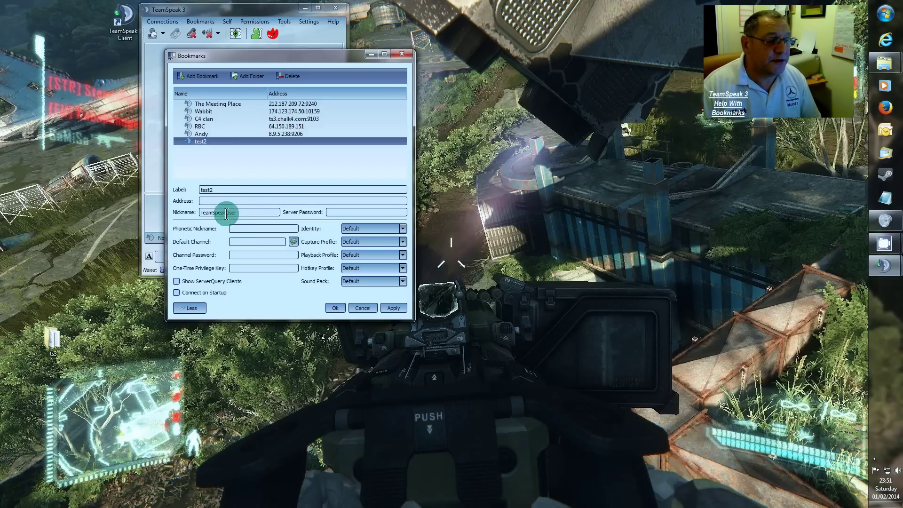
drag(226, 213, 132, 210)
key(BackSpace)
text(Bi)
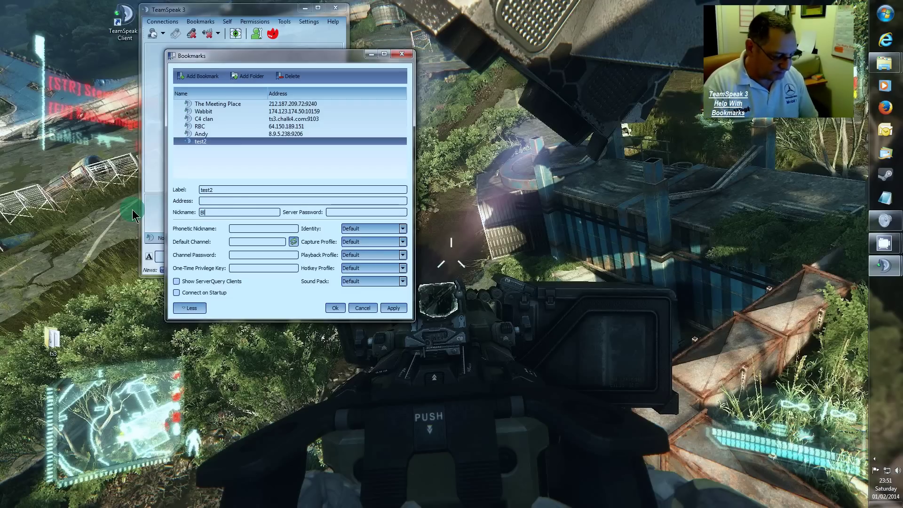
text(lade)
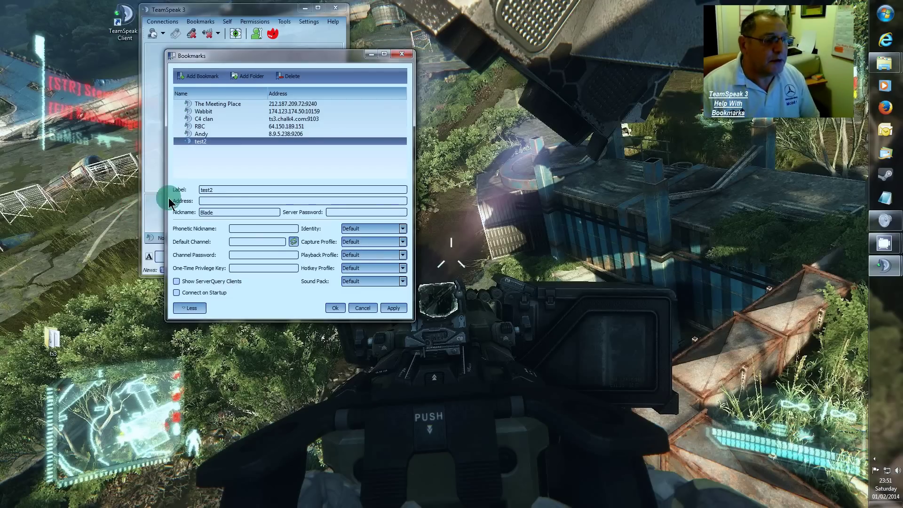
click(204, 201)
text(2.235..254)
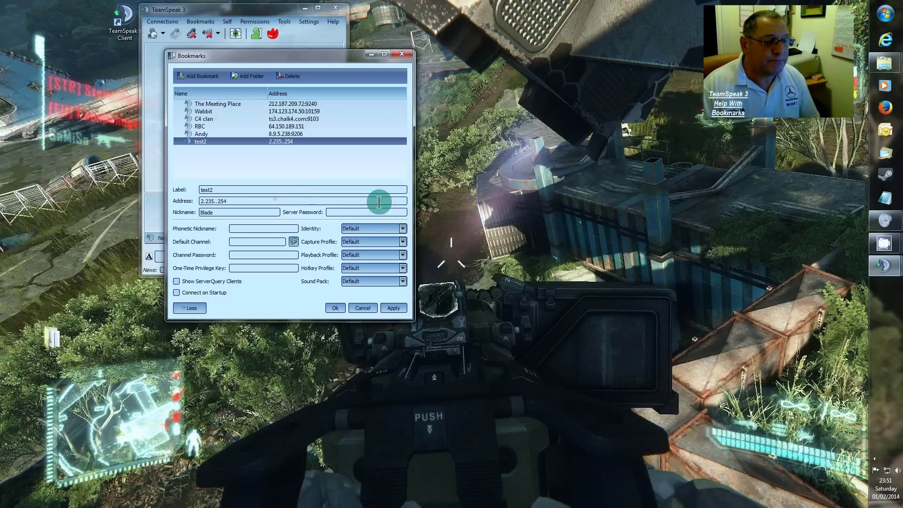
click(348, 212)
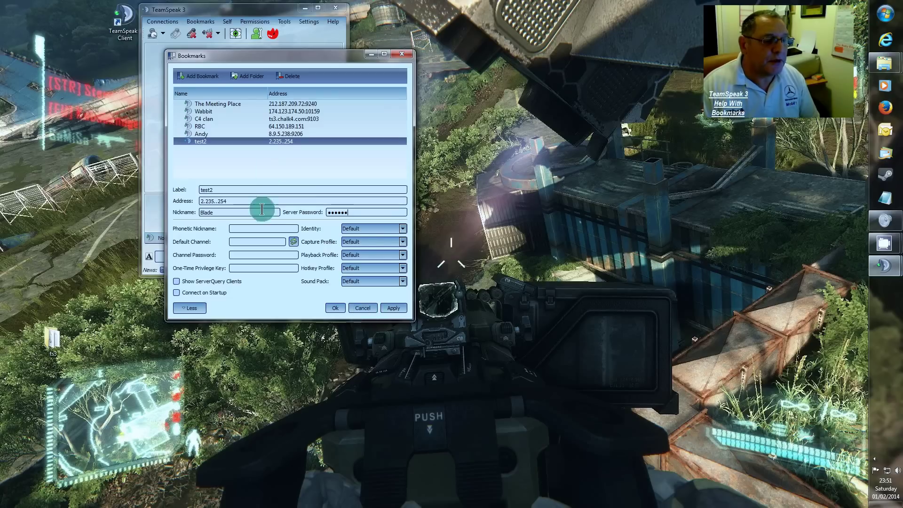
click(362, 311)
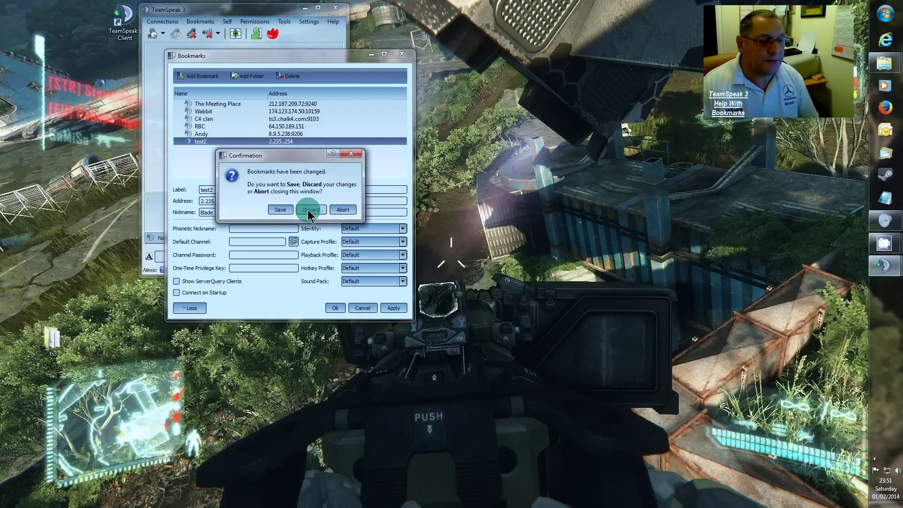
click(307, 210)
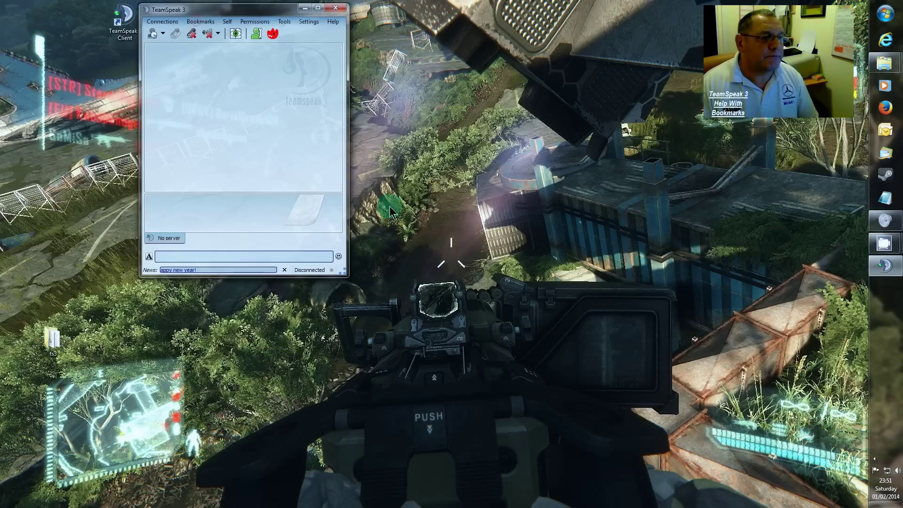
- Connect to Major Gamers UK via The Meeting Place bookmark and dismiss its welcome message
click(201, 22)
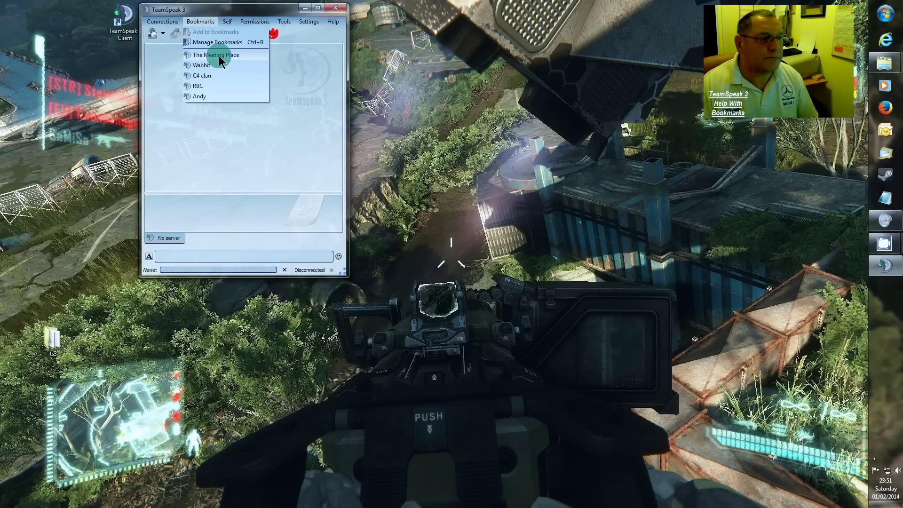
click(218, 56)
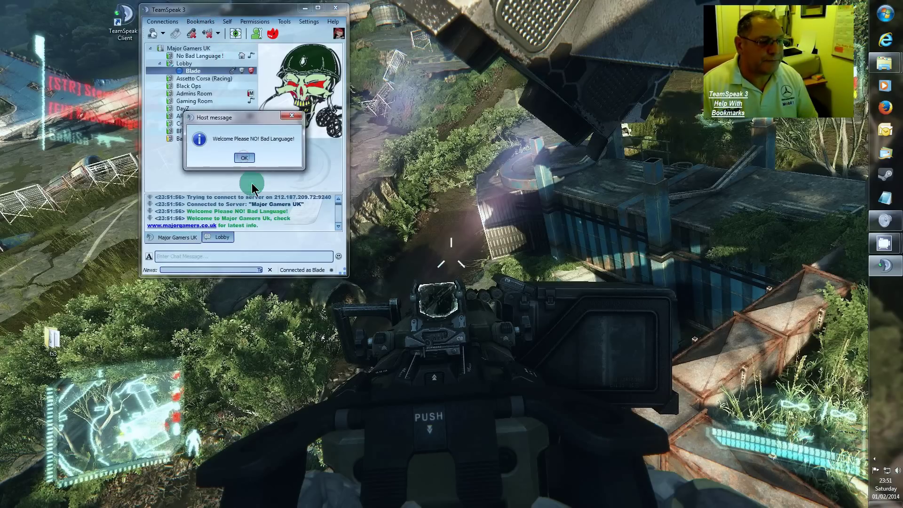
click(245, 156)
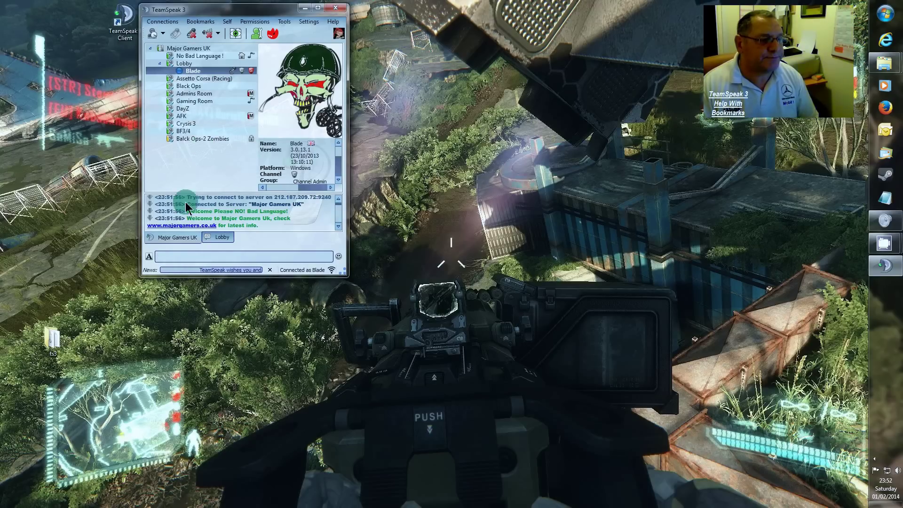
drag(163, 138, 199, 75)
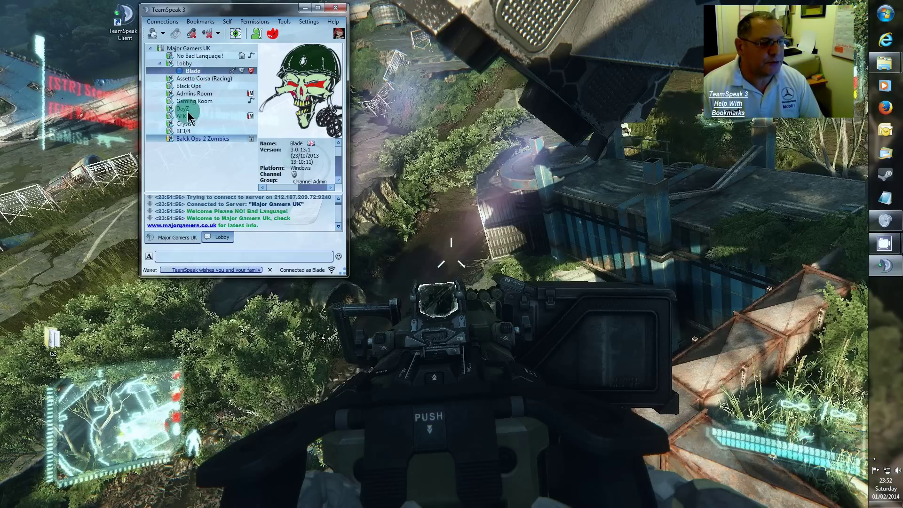
right_click(207, 70)
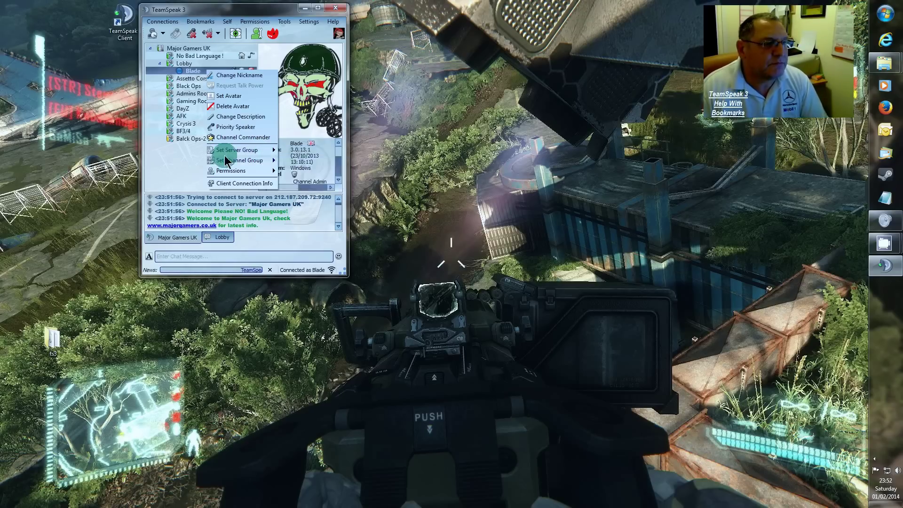
mouse_move(239, 160)
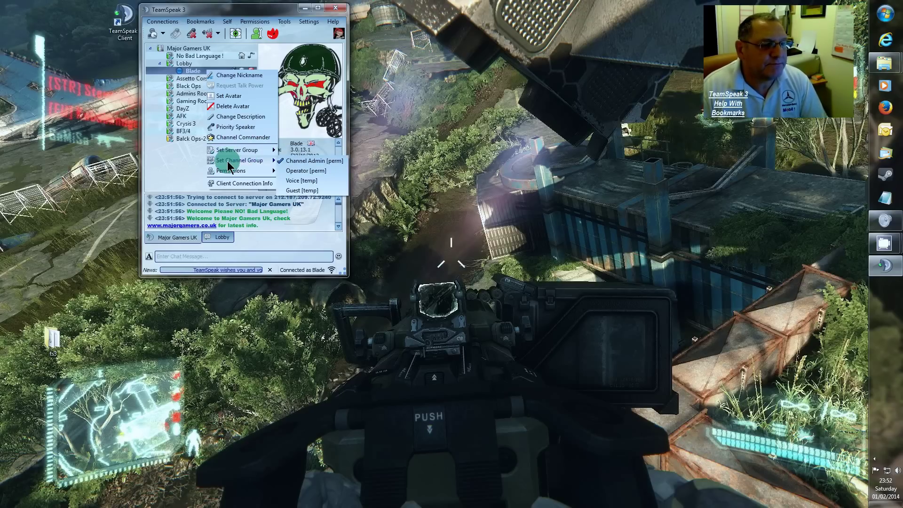
click(163, 169)
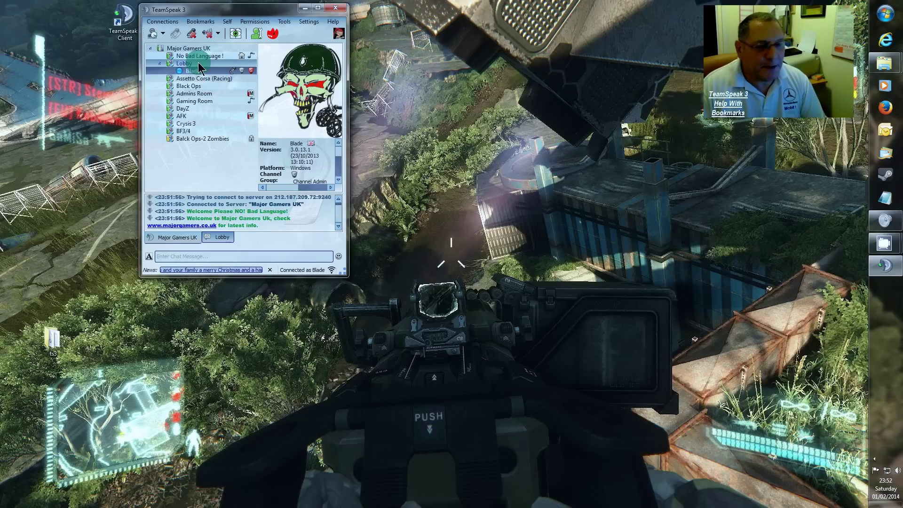
- Open a saved bookmark in a new tab and switch between the two server tabs
click(201, 28)
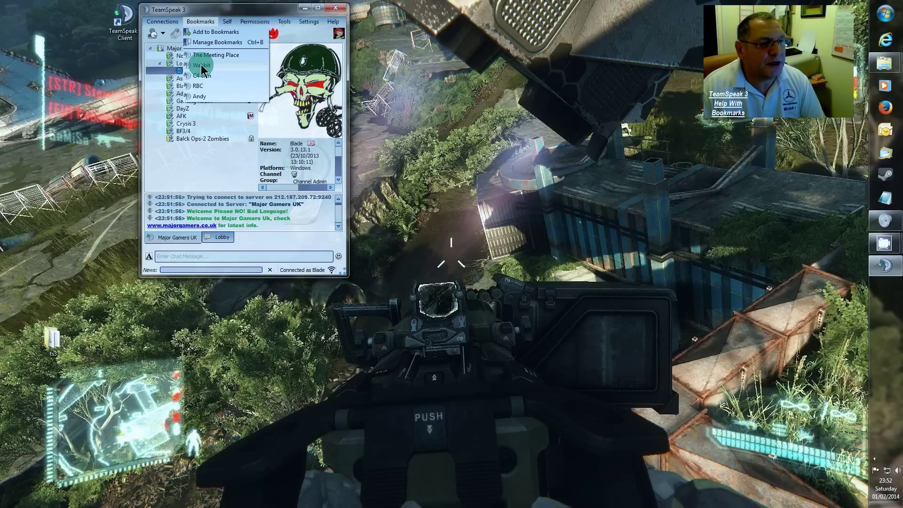
mouse_move(199, 65)
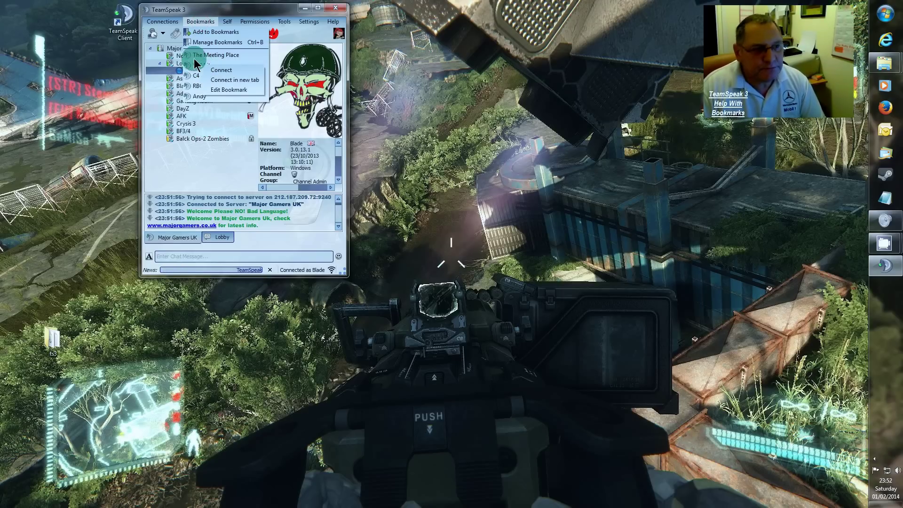
click(220, 85)
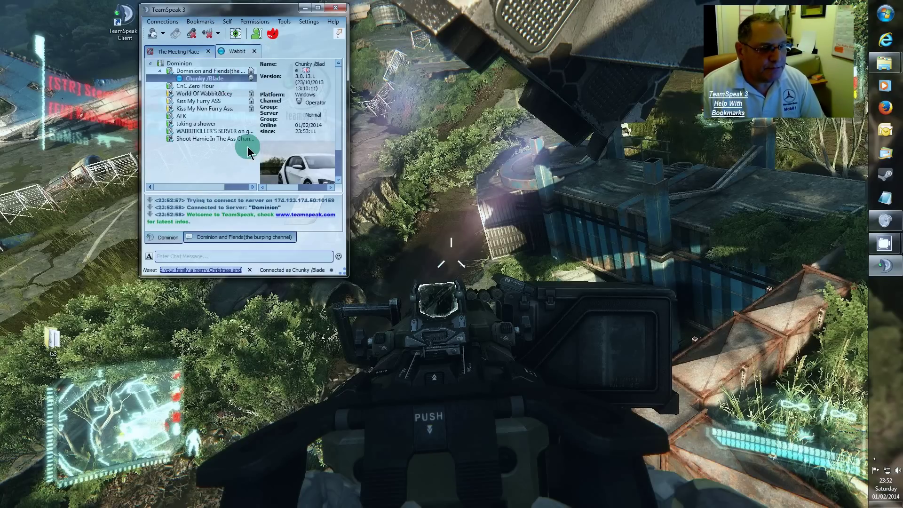
click(171, 51)
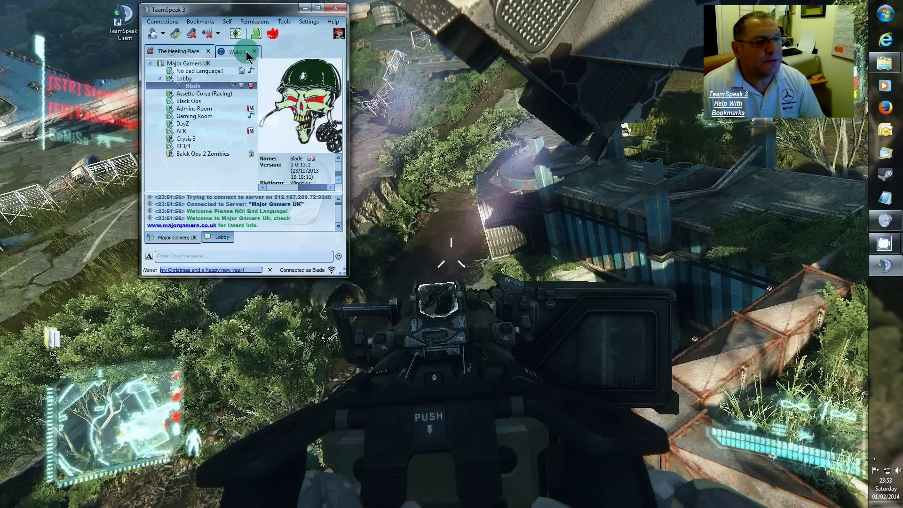
click(242, 54)
click(185, 53)
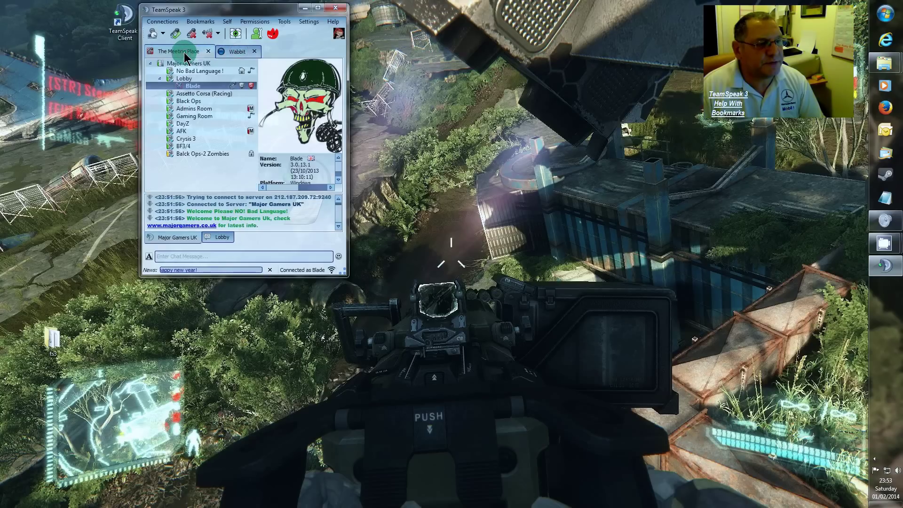
click(241, 55)
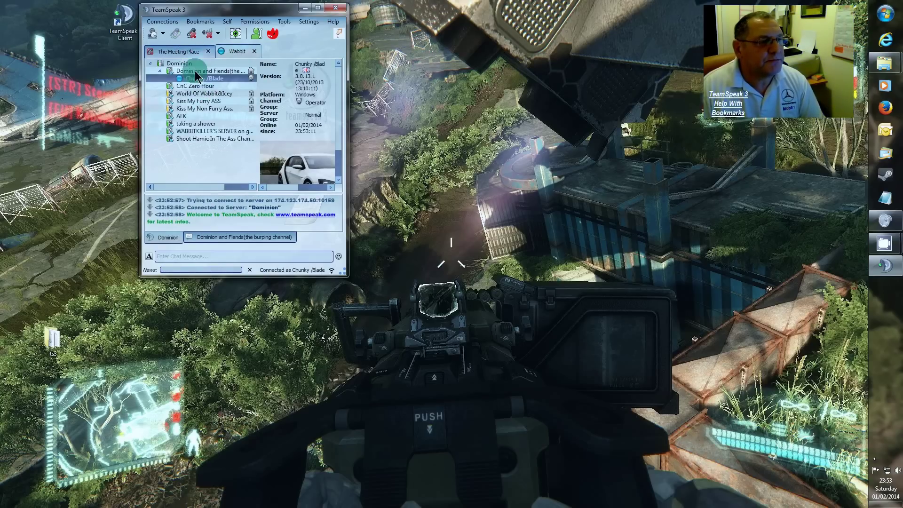
click(177, 55)
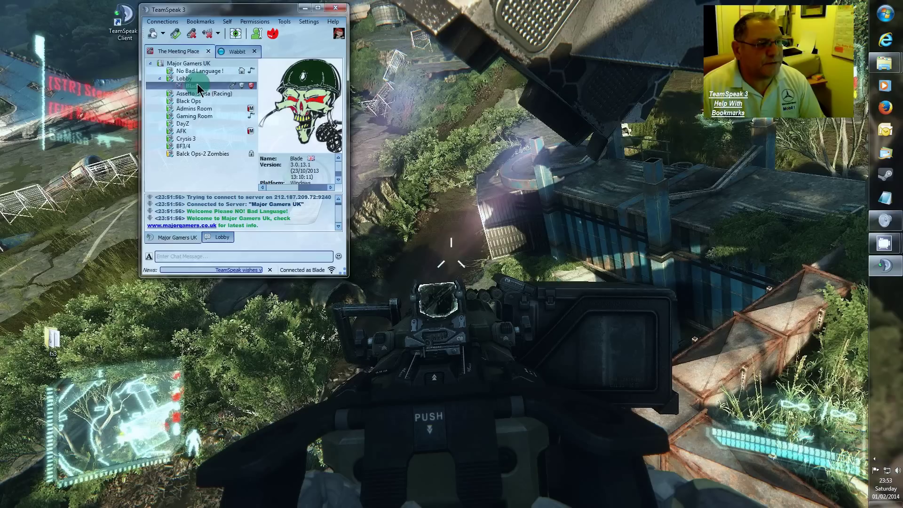
- Close the Wabbit server tab and disconnect from Major Gamers UK
click(176, 39)
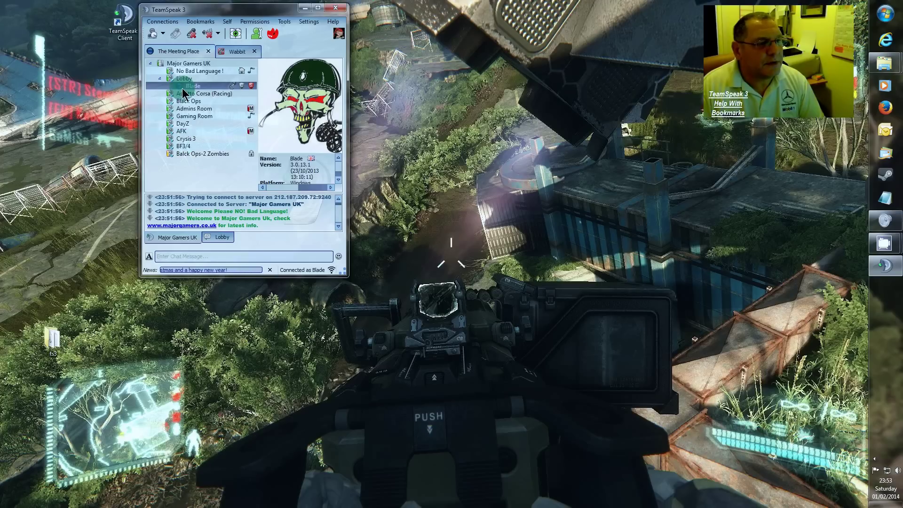
click(235, 53)
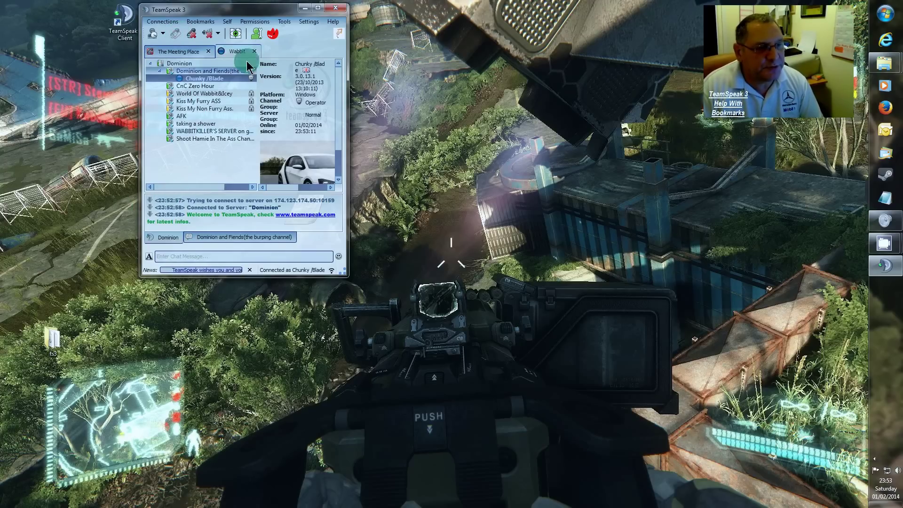
click(257, 52)
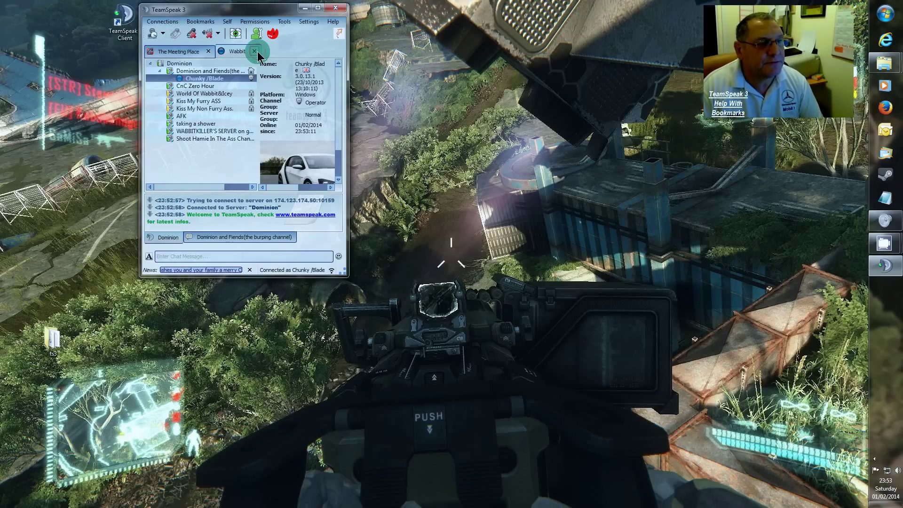
click(258, 51)
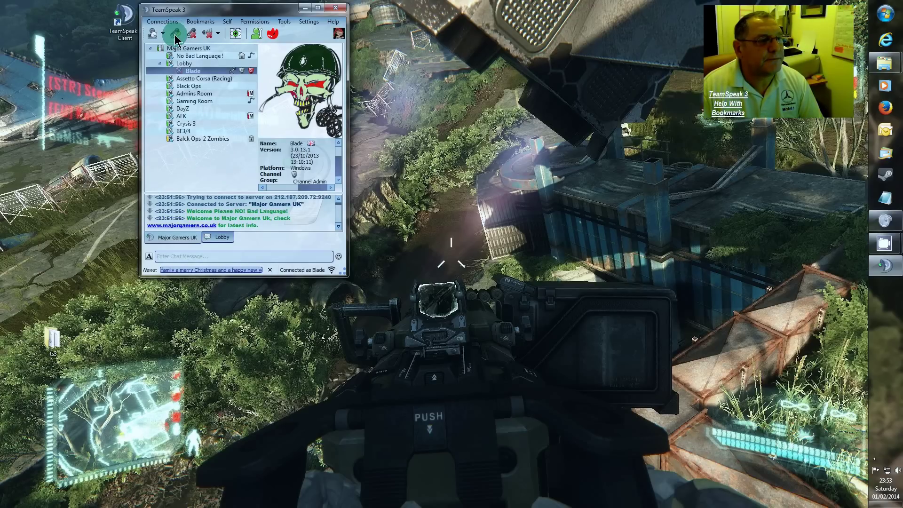
click(181, 173)
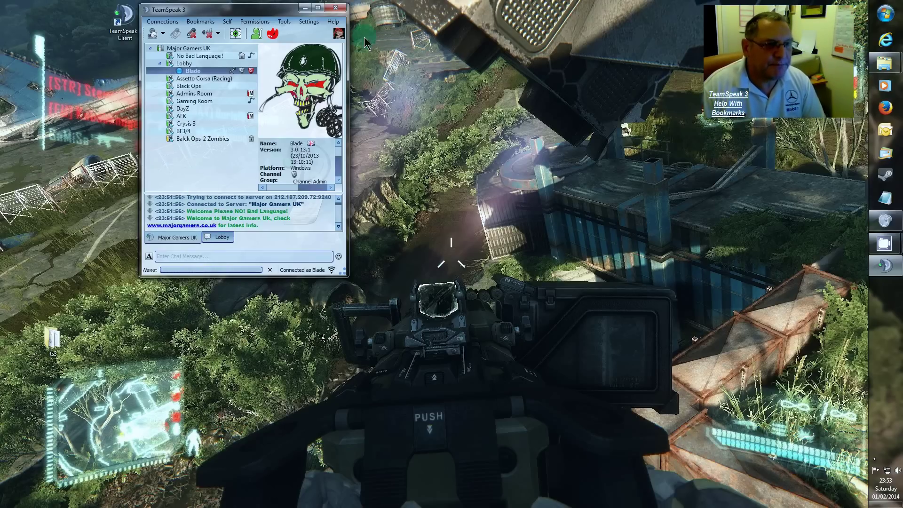
- Close TeamSpeak and open the TeamSpeak 3 Client install folder from the shortcut's Properties
click(339, 10)
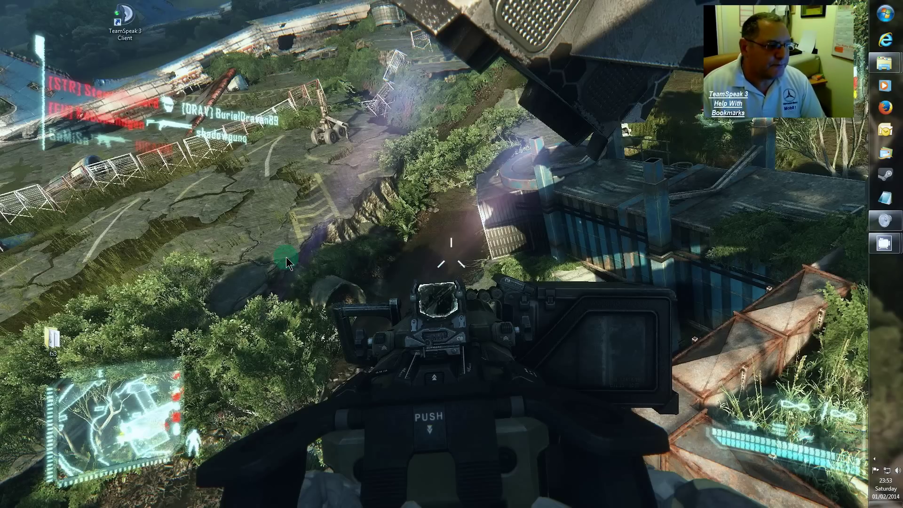
right_click(122, 31)
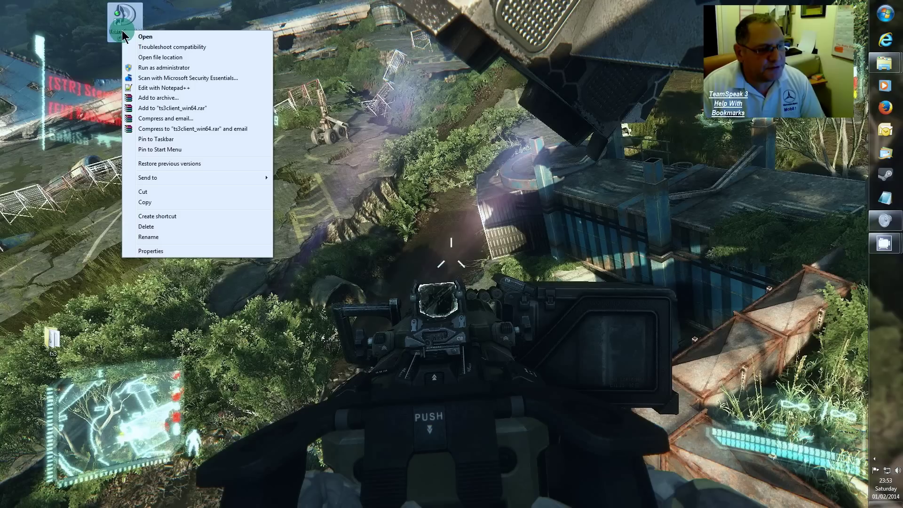
click(159, 253)
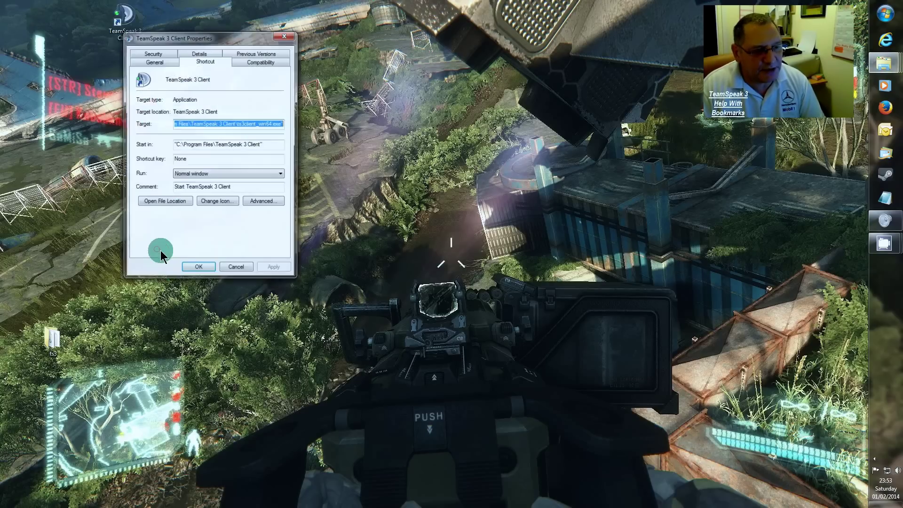
click(167, 202)
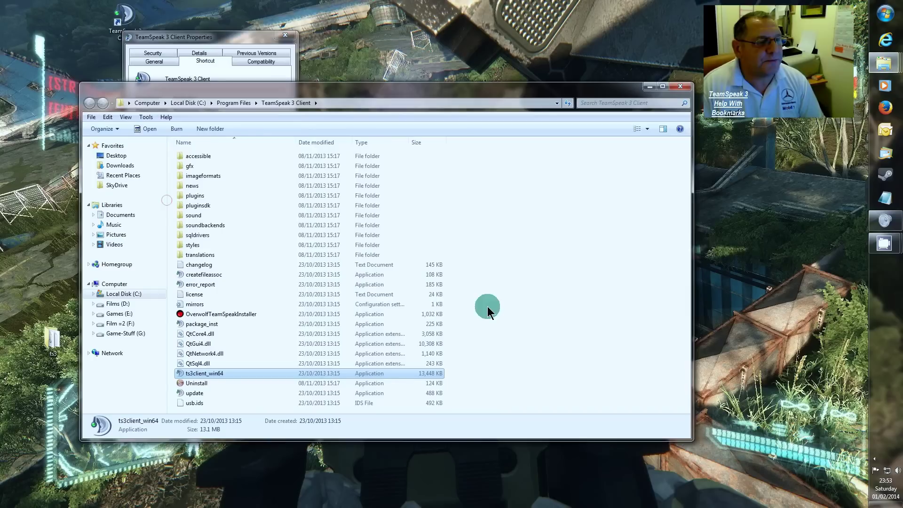
drag(465, 193, 151, 423)
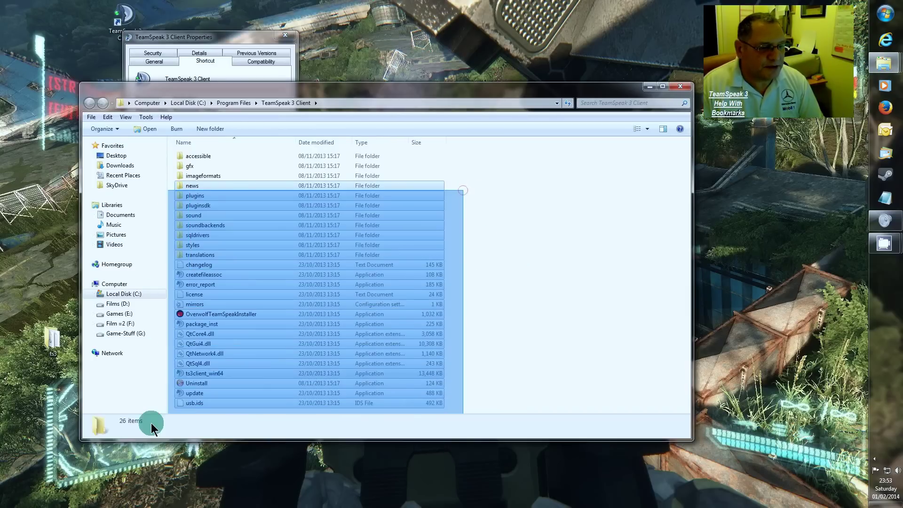
click(476, 247)
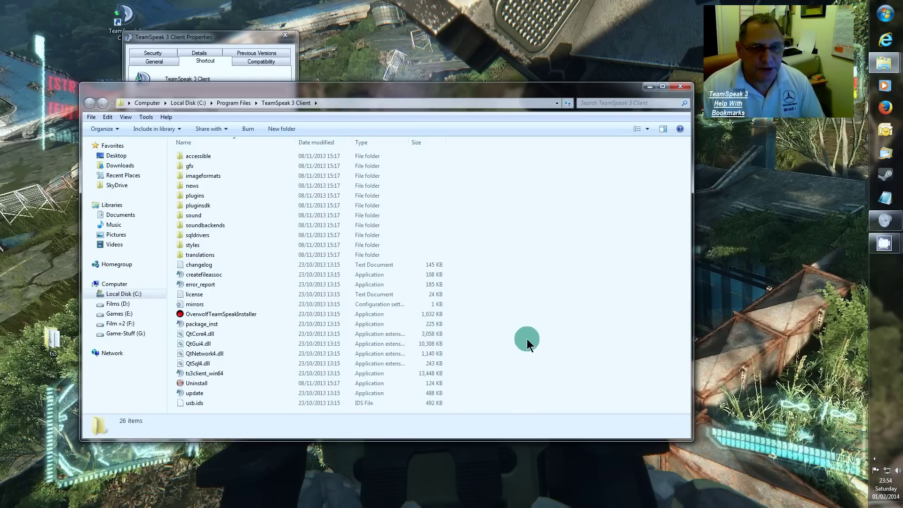
mouse_move(123, 175)
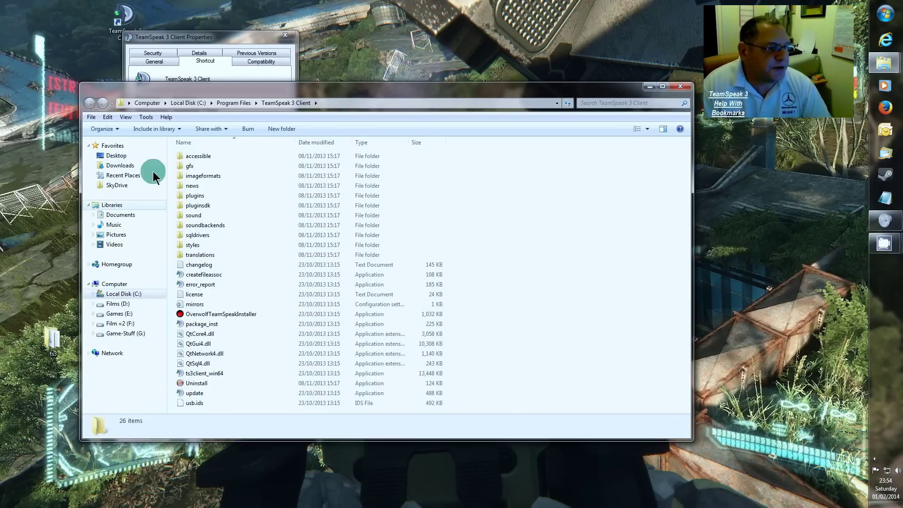
- Check the Folder Options View settings for showing hidden files, then close them with OK
click(106, 131)
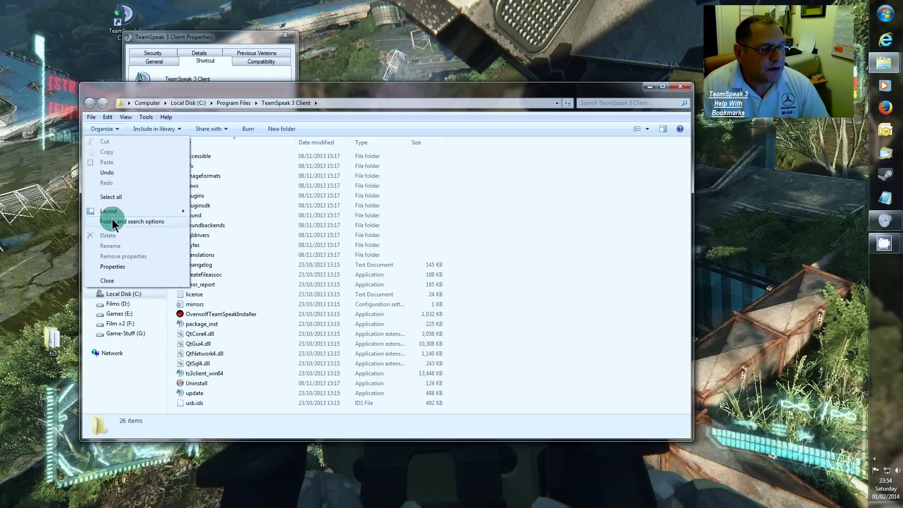
click(170, 223)
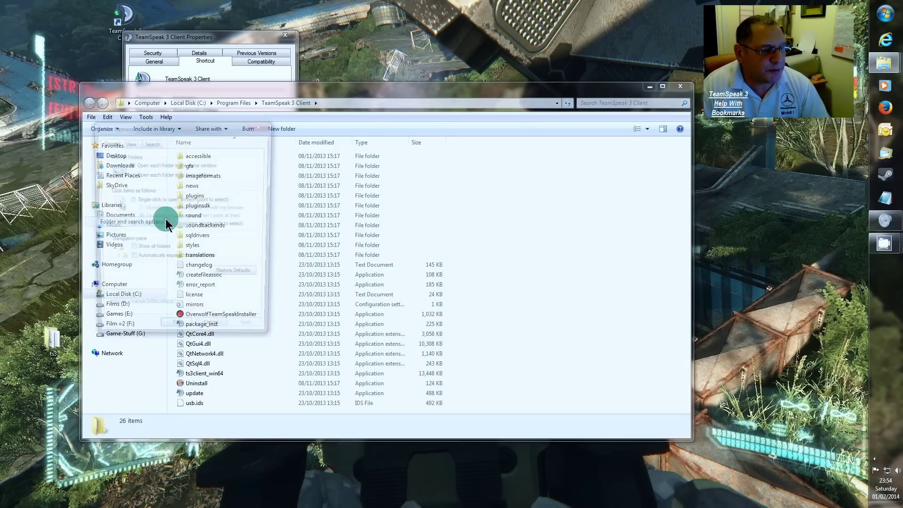
click(131, 144)
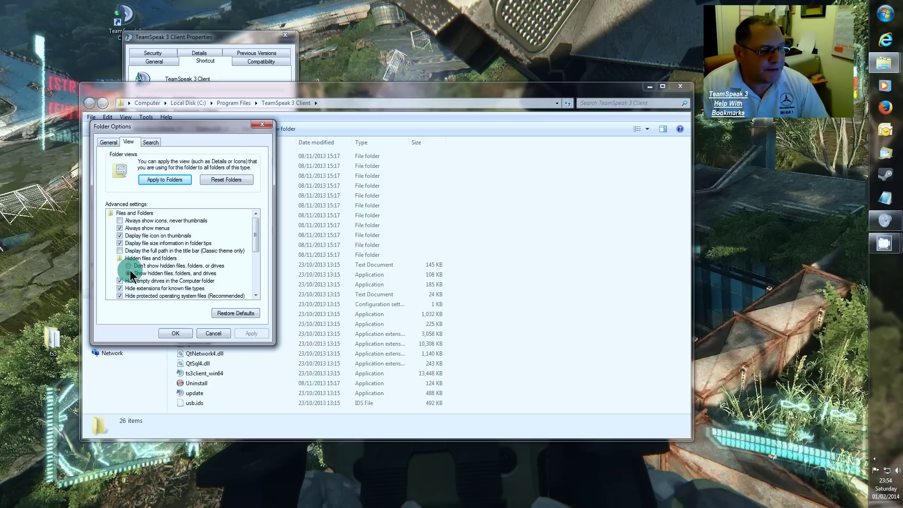
click(169, 335)
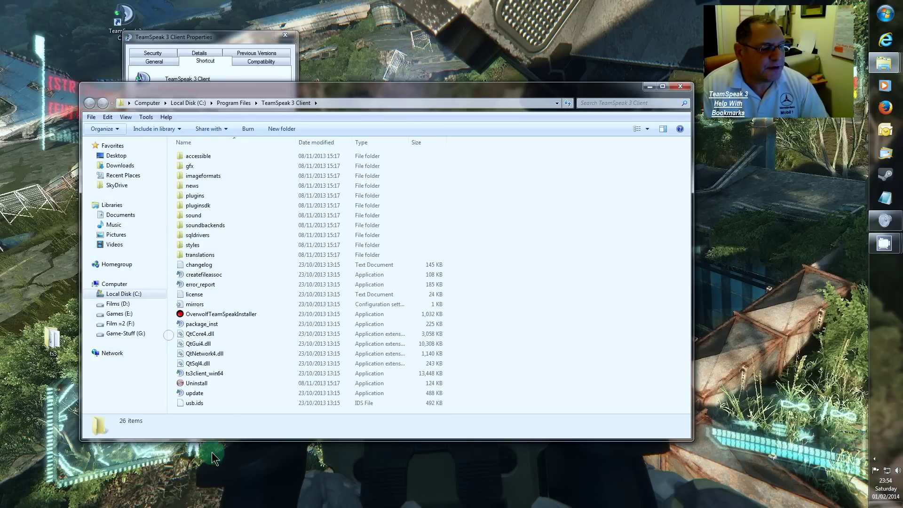
- Browse C: > Users > Blade > AppData > Roaming into the TS3Client folder
click(135, 294)
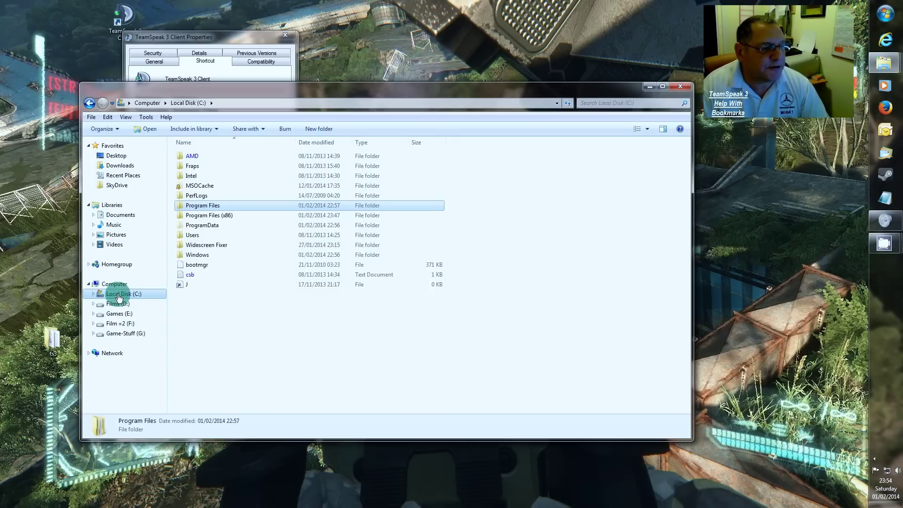
double_click(193, 239)
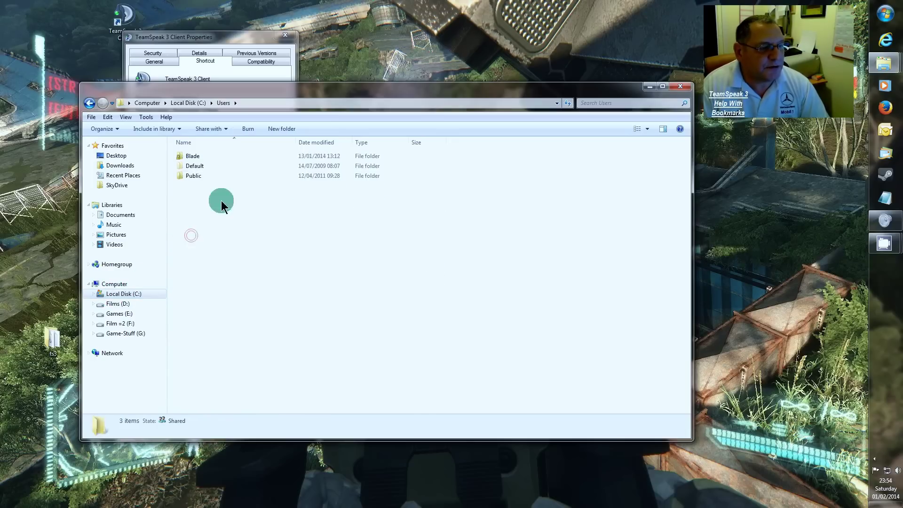
click(198, 157)
double_click(197, 156)
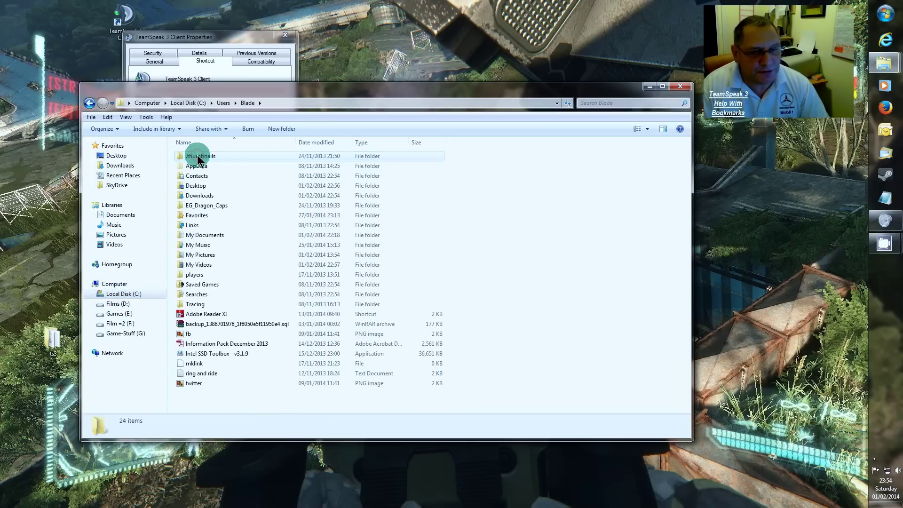
double_click(221, 168)
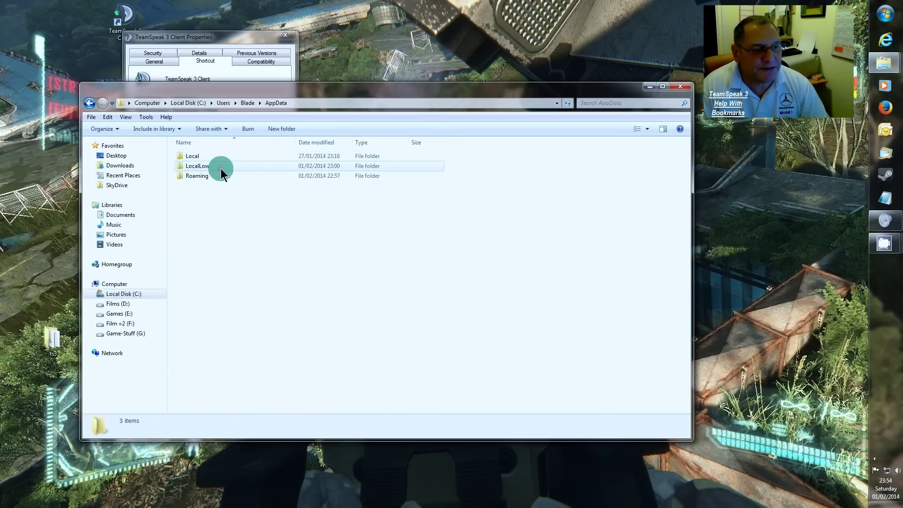
double_click(200, 176)
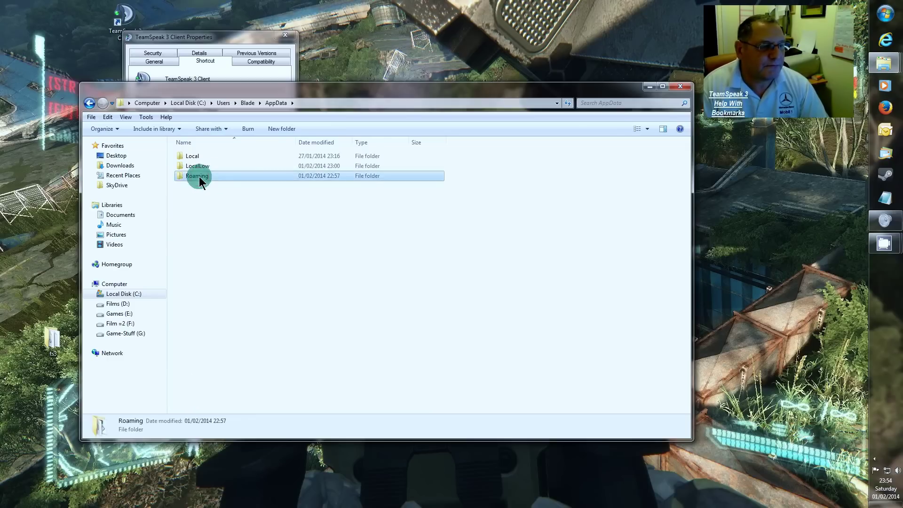
scroll(244, 376, down, 2)
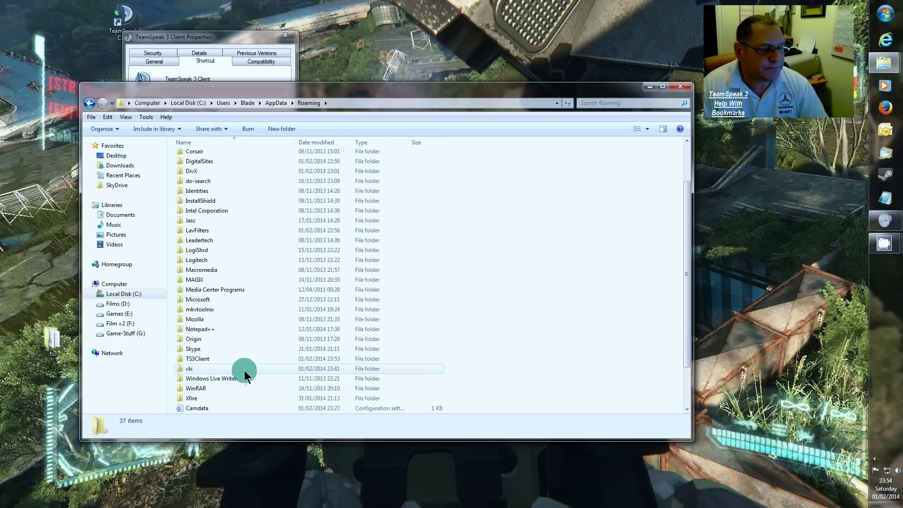
click(213, 359)
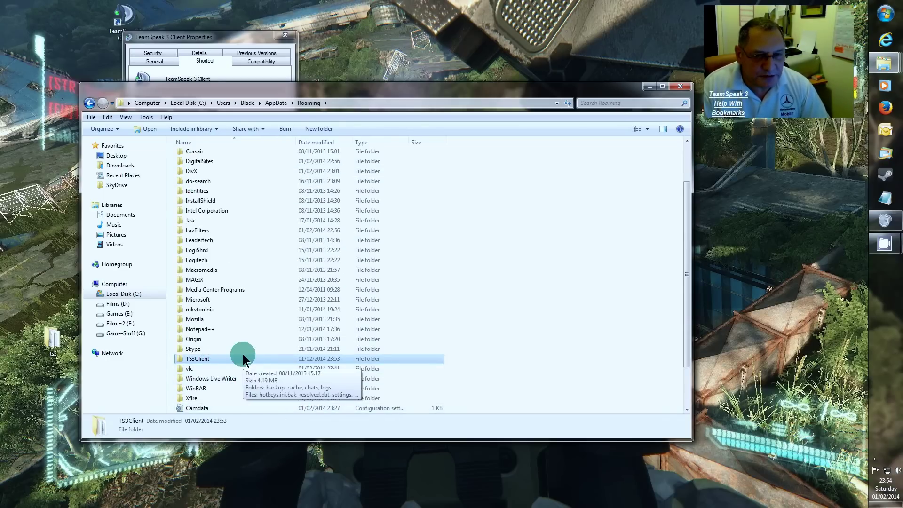
double_click(210, 358)
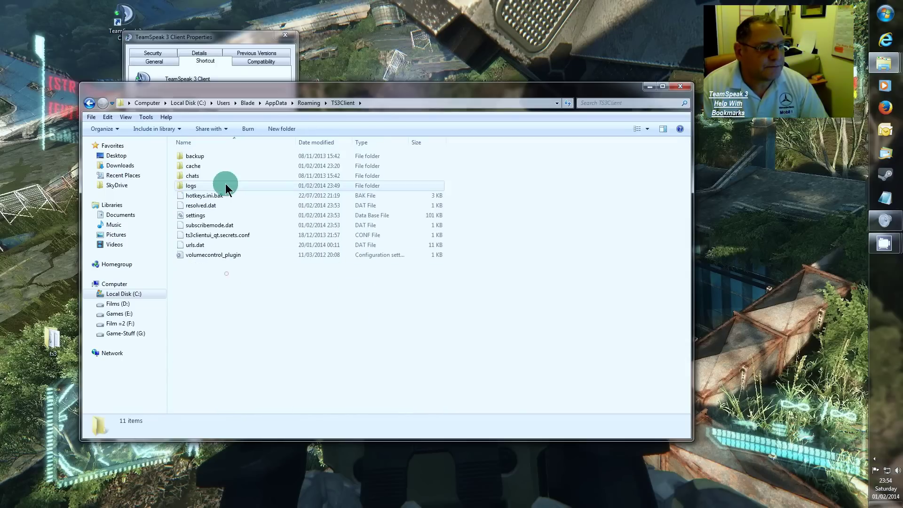
- Inspect the bookmarks file in the backup folder, return, and select all 11 TS3Client items
double_click(198, 156)
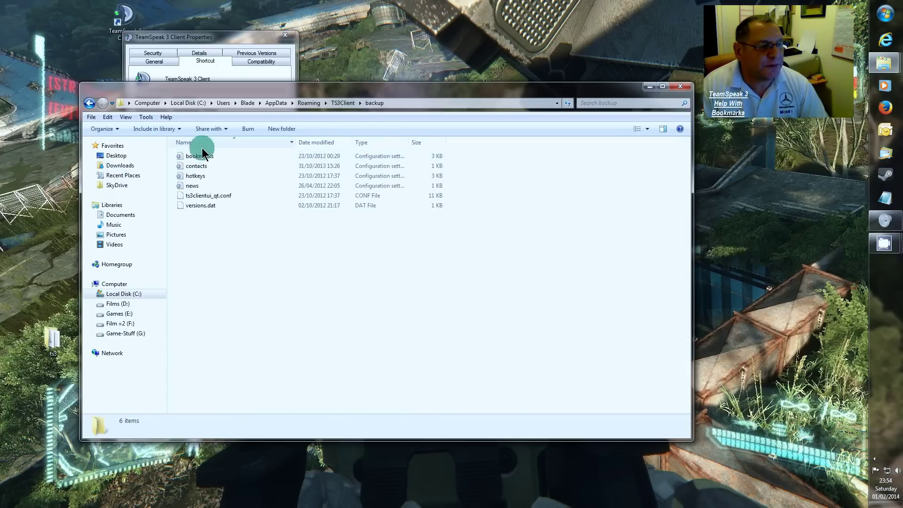
click(206, 156)
click(217, 167)
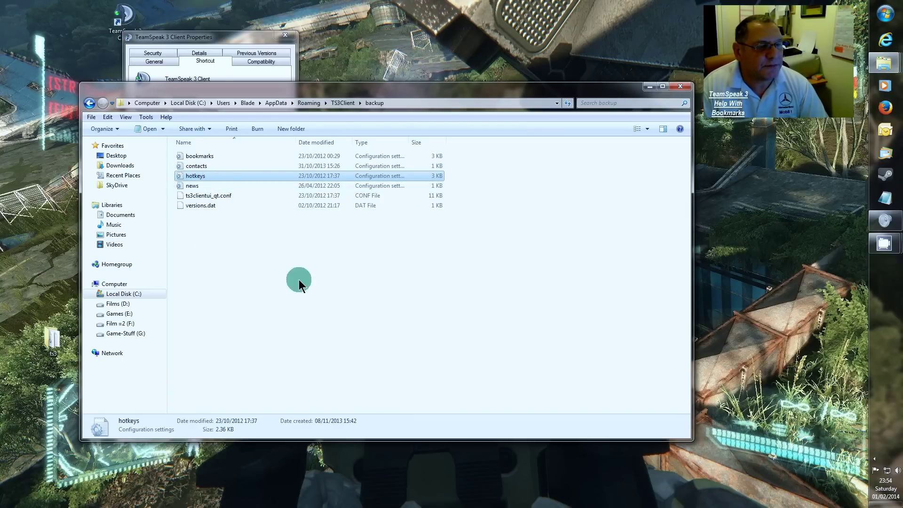
click(263, 284)
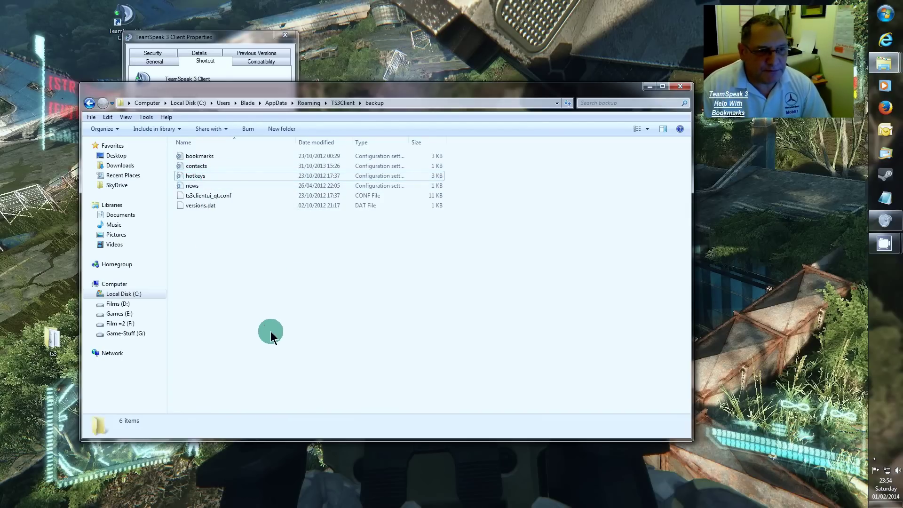
key(BackSpace)
drag(233, 331, 209, 149)
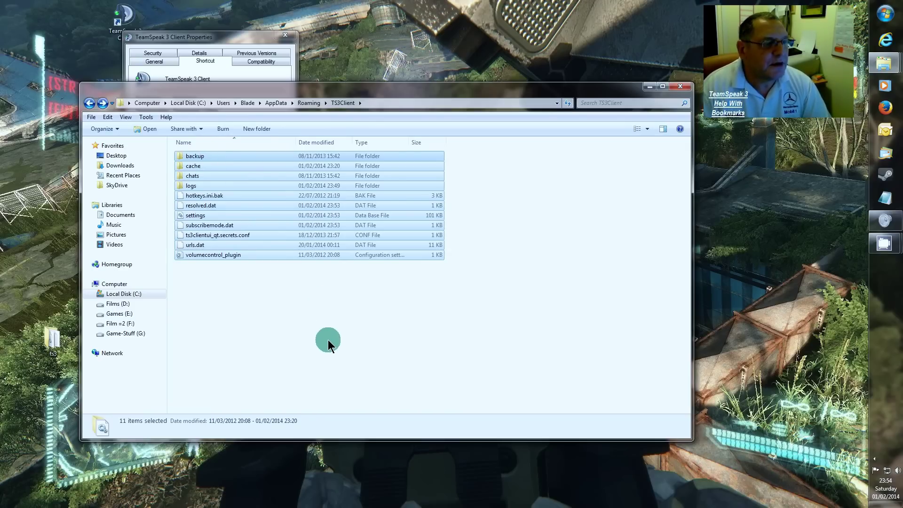
- Clear the TS3Client file selection and go back up to the Roaming folder
click(329, 339)
drag(290, 324, 234, 142)
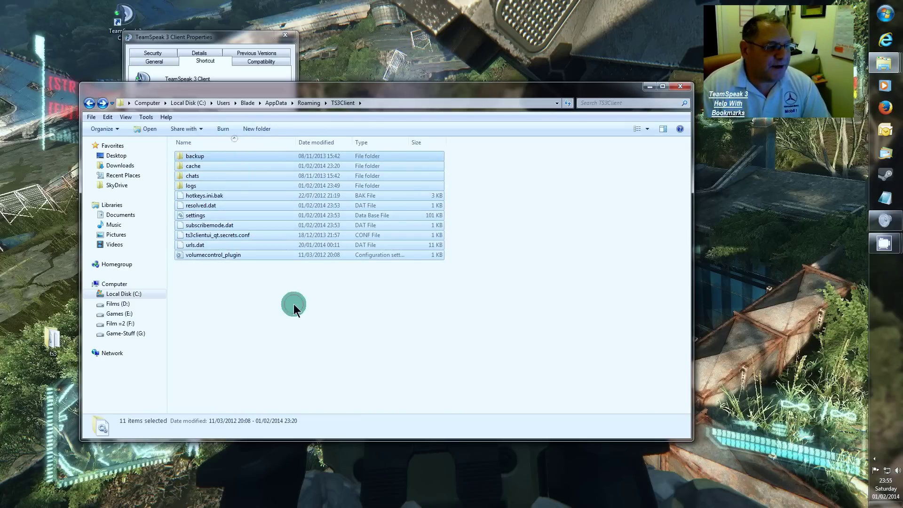
click(274, 317)
key(BackSpace)
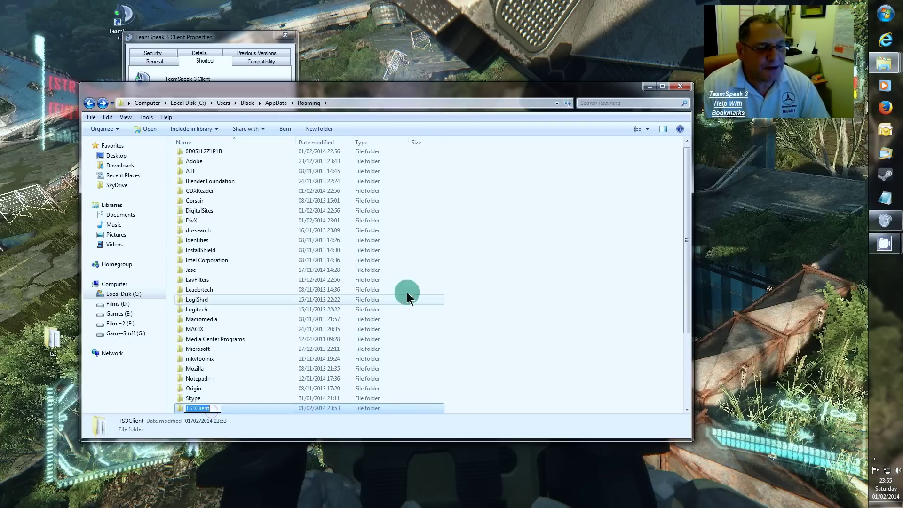
- Close the Explorer window and cancel the TeamSpeak shortcut's properties dialog
double_click(51, 339)
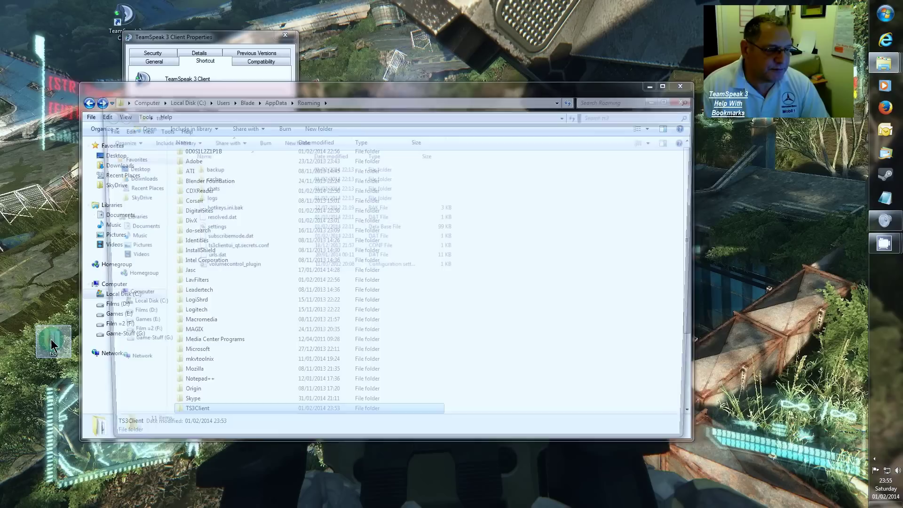
mouse_move(247, 315)
mouse_down()
mouse_move(219, 123)
mouse_move(709, 105)
mouse_up()
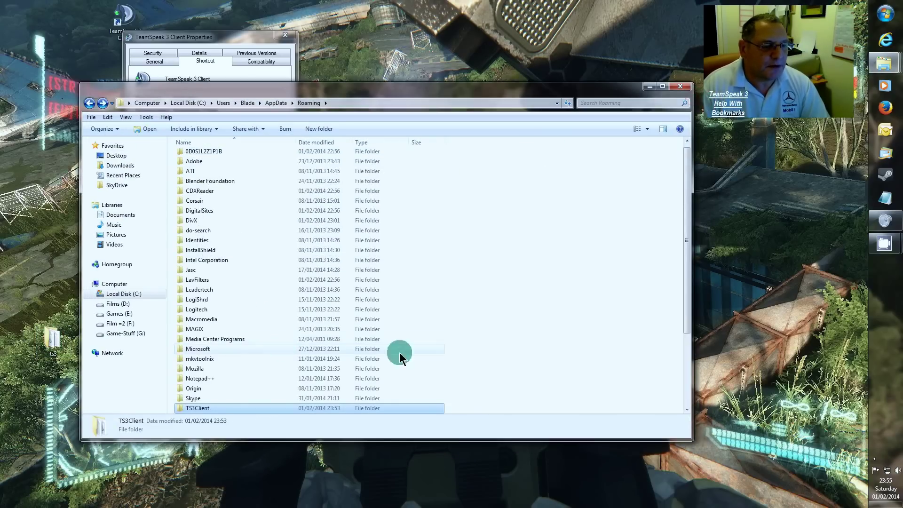
click(679, 86)
click(239, 268)
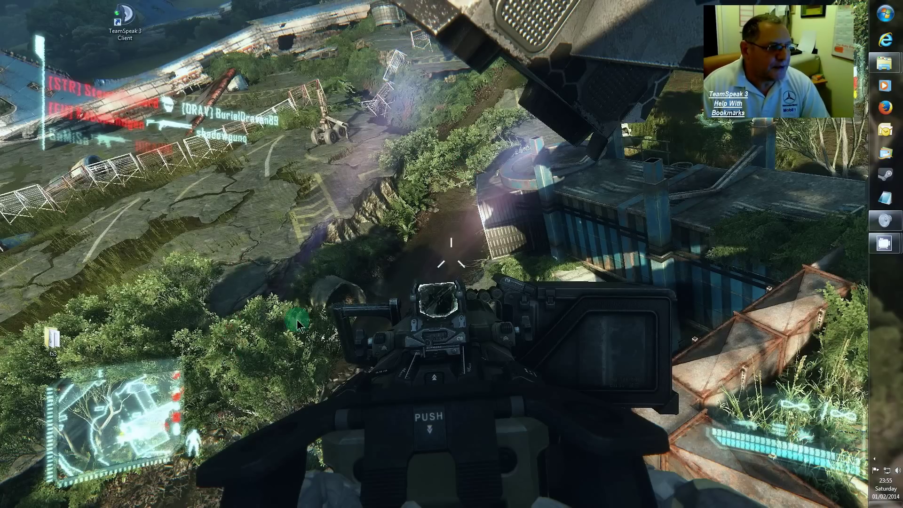
- Launch TeamSpeak 3 and connect using the saved Major Gamers UK bookmark
double_click(130, 27)
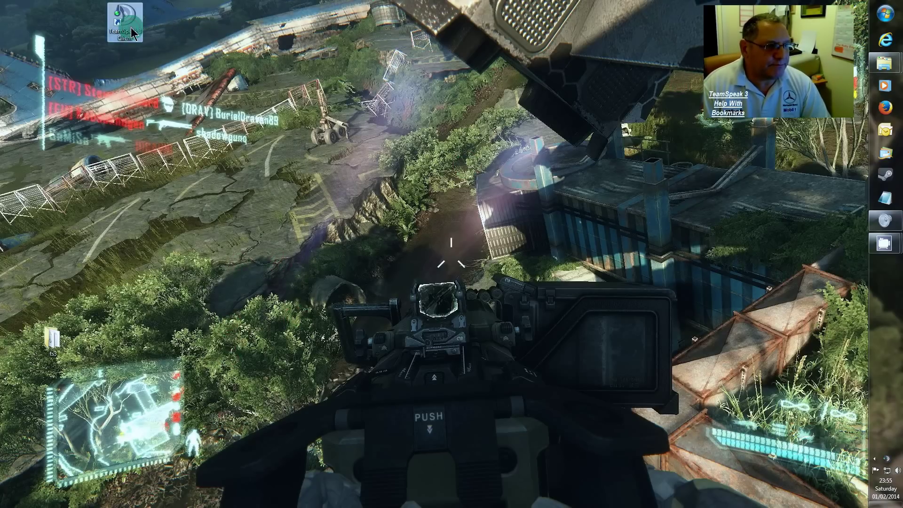
click(200, 21)
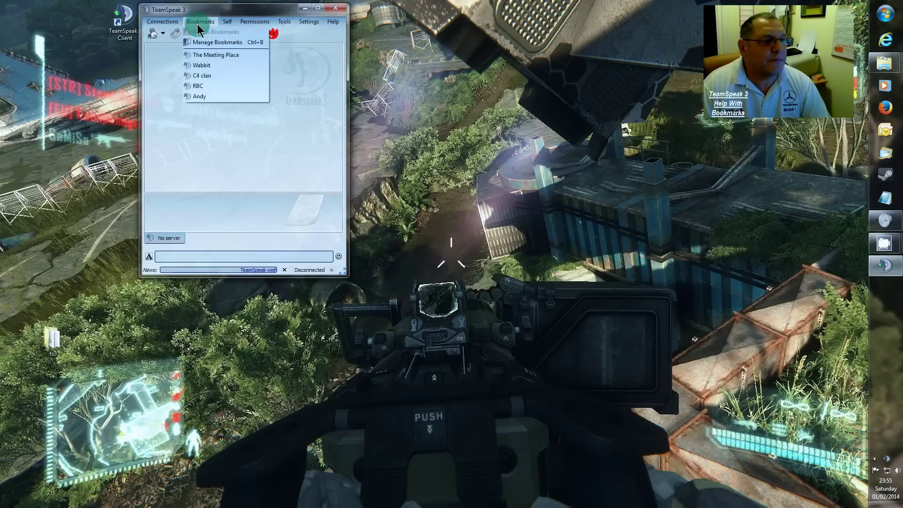
click(217, 60)
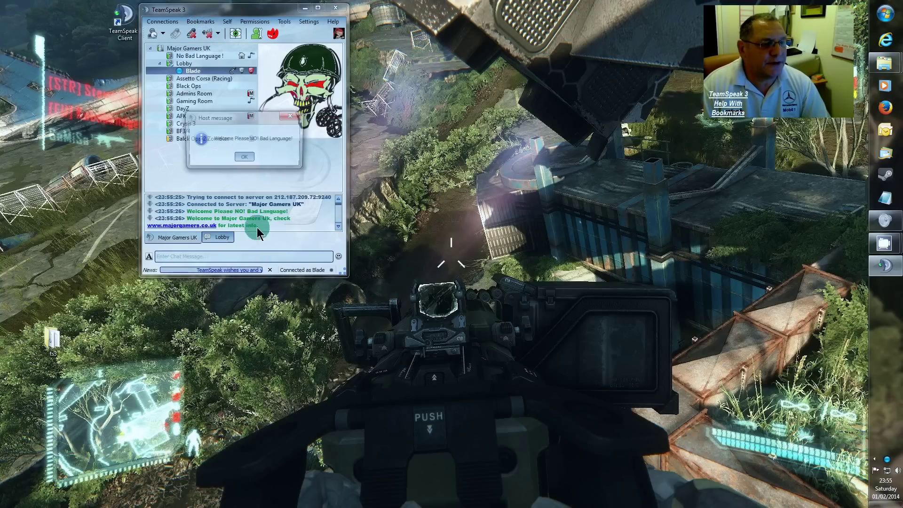
- Dismiss the server welcome message and check Blade's client menu without choosing anything
click(242, 160)
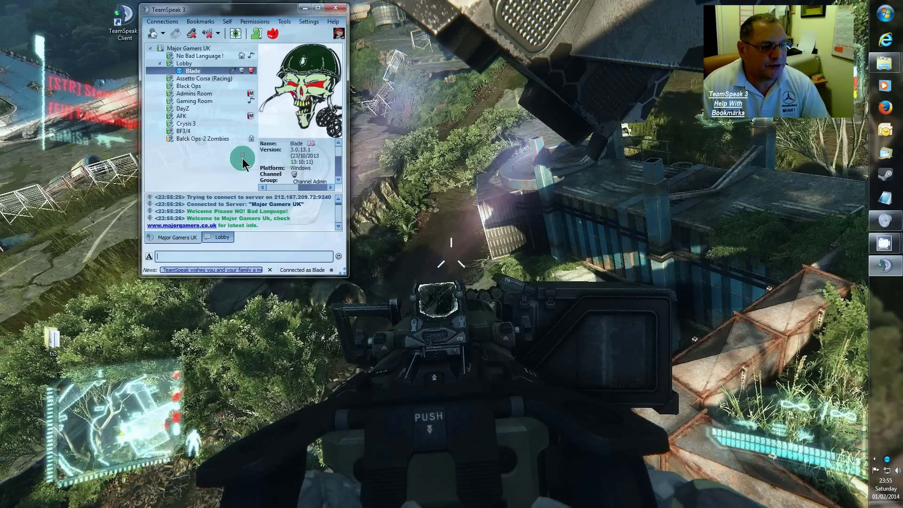
right_click(190, 70)
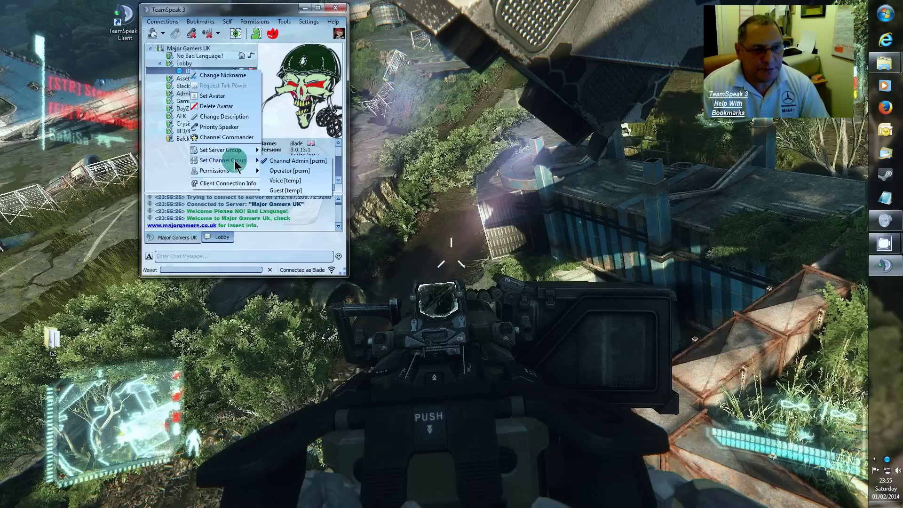
mouse_move(215, 171)
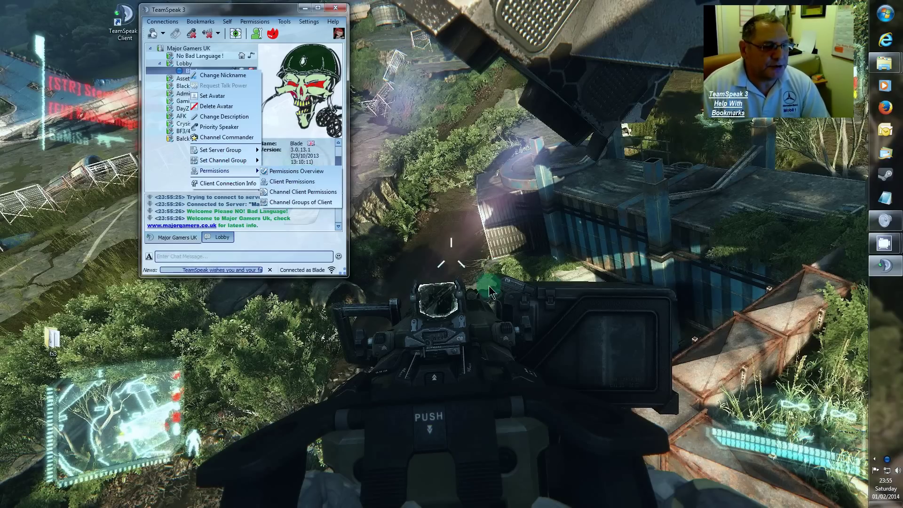
click(480, 316)
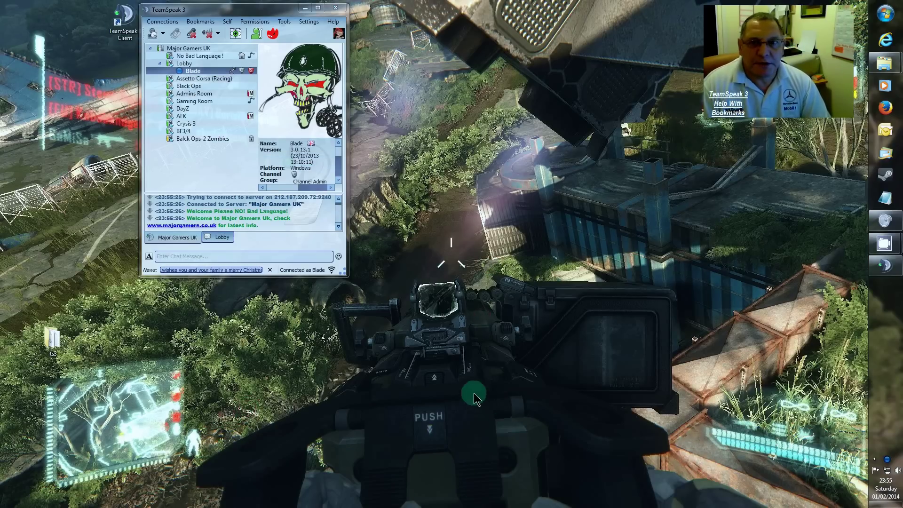